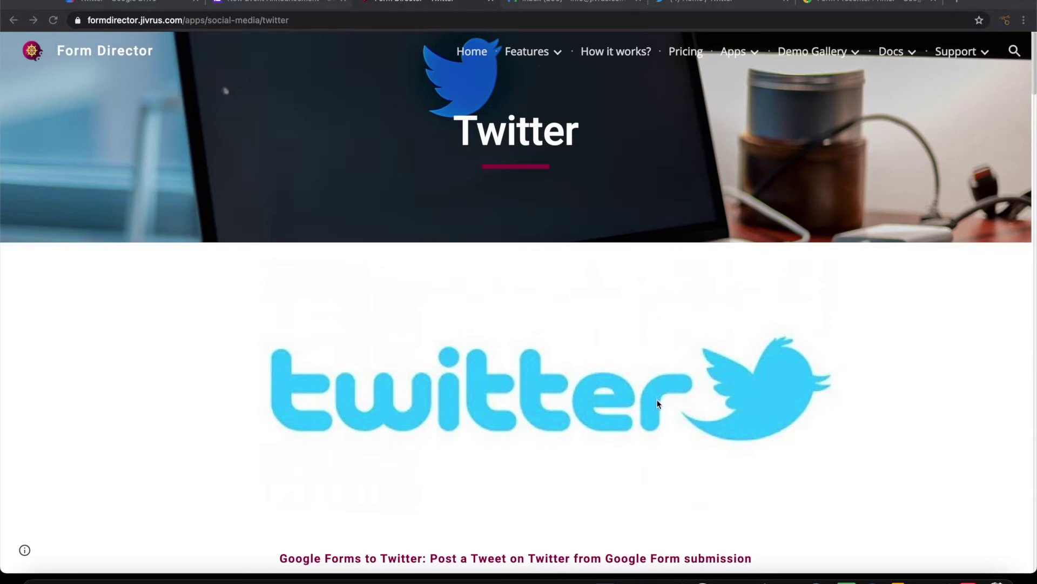
Scroll the Form Director Twitter page down to the 'Setting up Twitter in Form Director' section.
{"action": "scroll", "coordinate": [660, 396], "scroll_direction": "down", "scroll_amount": 4}
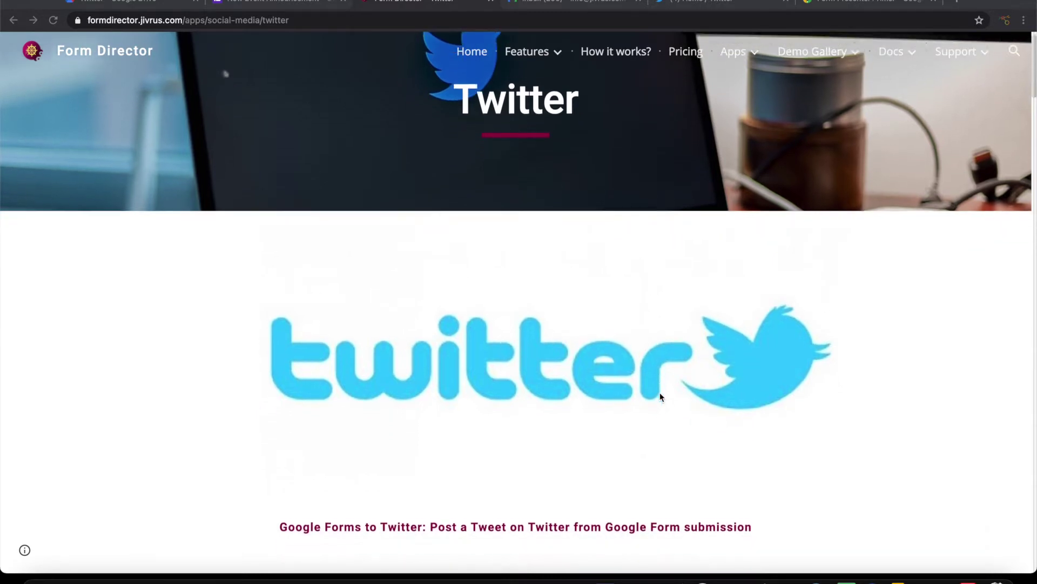
{"action": "scroll", "coordinate": [660, 397], "scroll_direction": "down", "scroll_amount": 2}
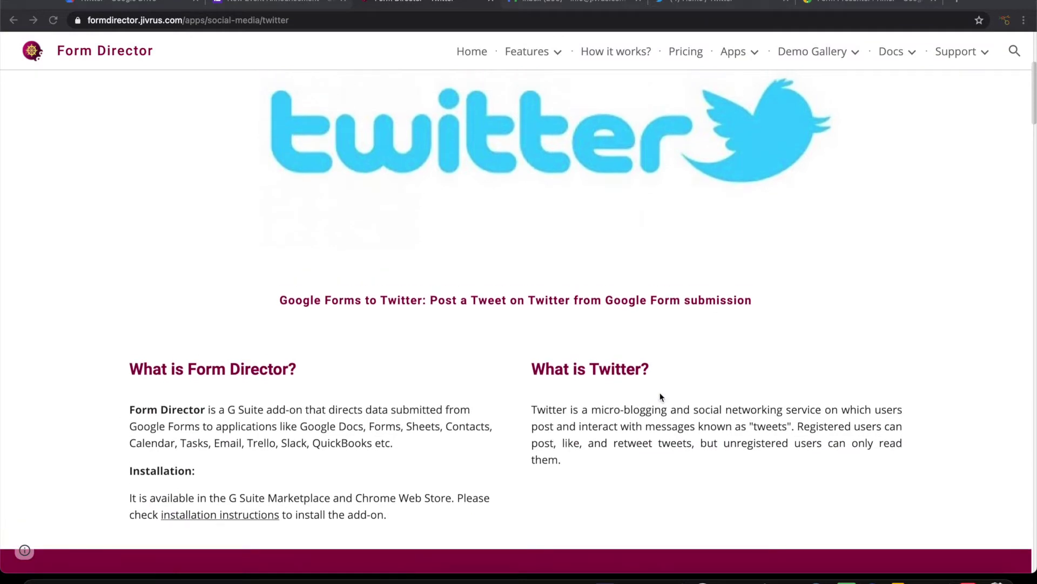
{"action": "scroll", "coordinate": [660, 396], "scroll_direction": "down", "scroll_amount": 7}
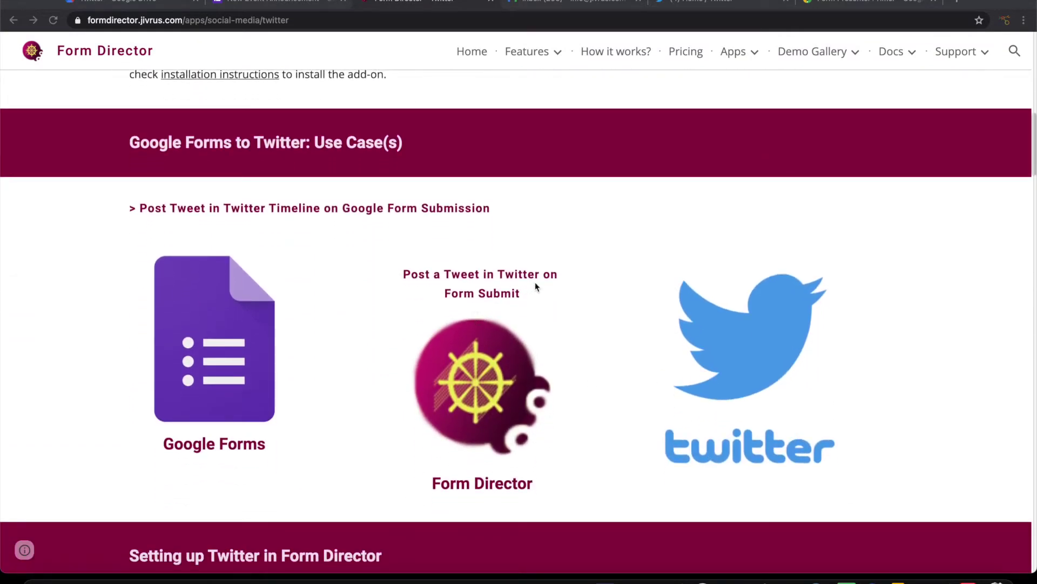
{"action": "scroll", "coordinate": [560, 298], "scroll_direction": "down", "scroll_amount": 2}
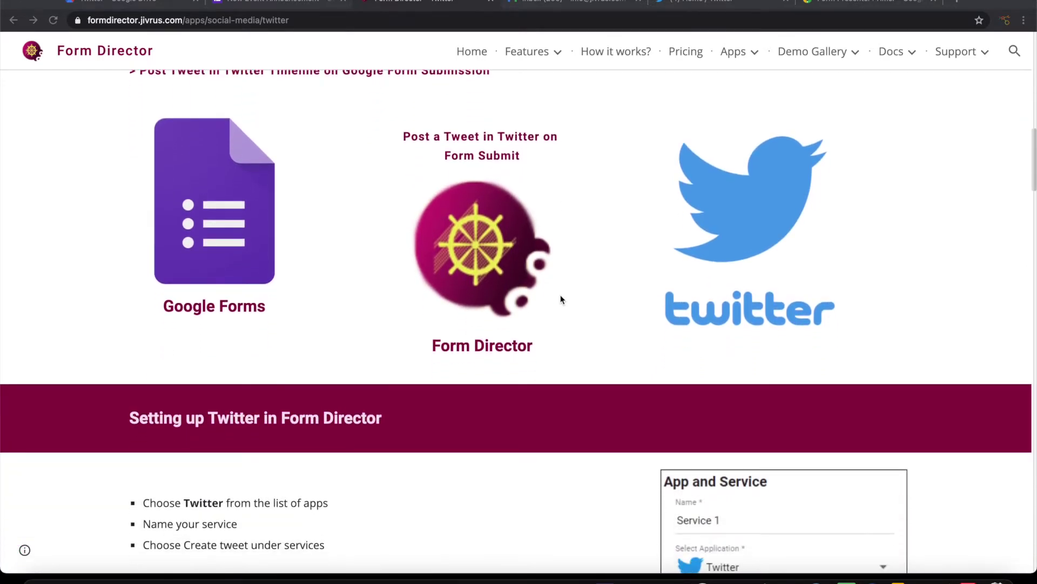
{"action": "scroll", "coordinate": [560, 296], "scroll_direction": "down", "scroll_amount": 5}
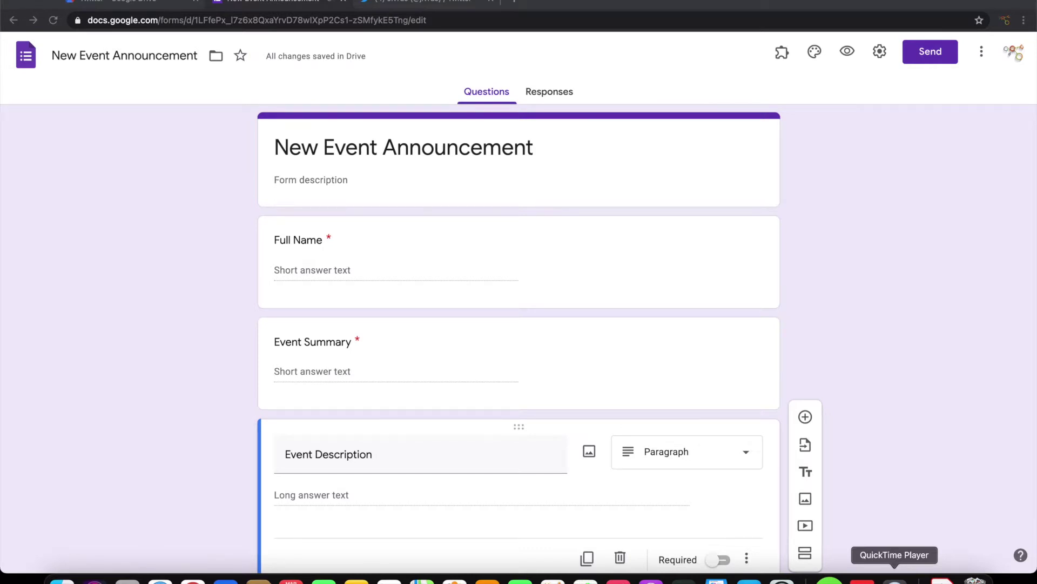
{"action": "scroll", "coordinate": [485, 199], "scroll_direction": "down", "scroll_amount": 1}
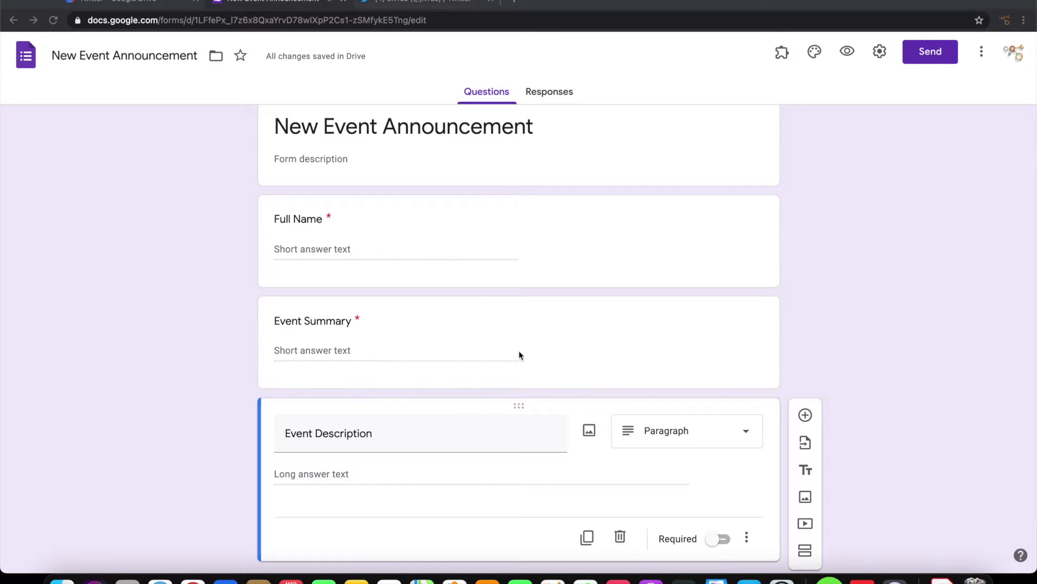
{"action": "scroll", "coordinate": [490, 198], "scroll_direction": "up", "scroll_amount": 1}
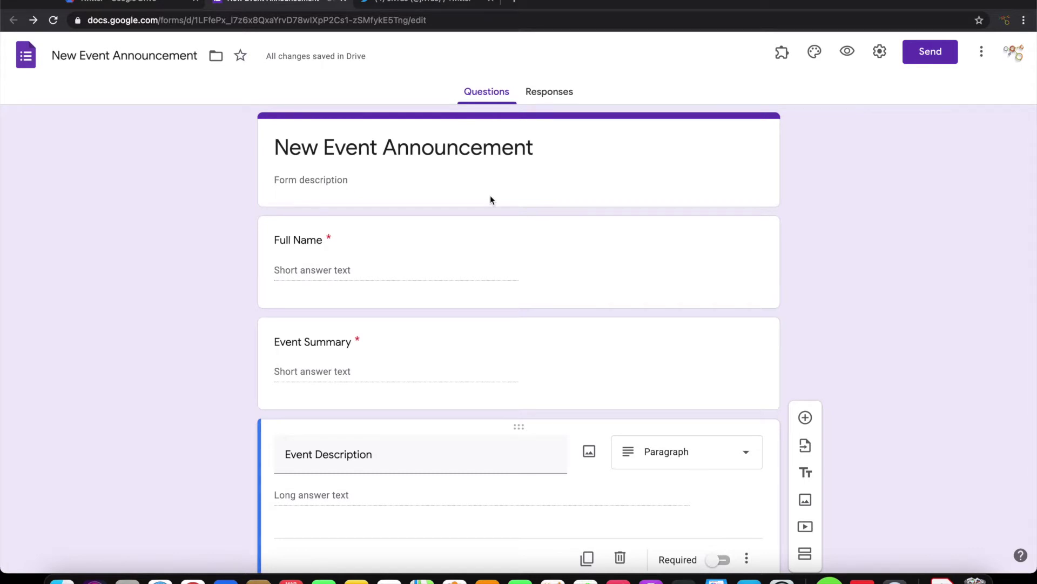
{"action": "left_click", "coordinate": [431, 4]}
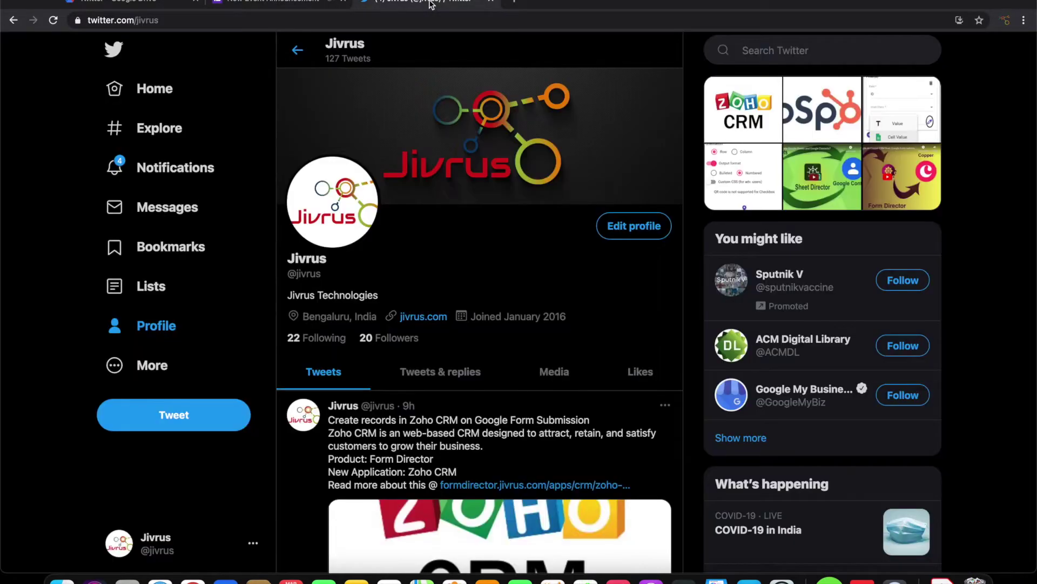
{"action": "left_click", "coordinate": [309, 3]}
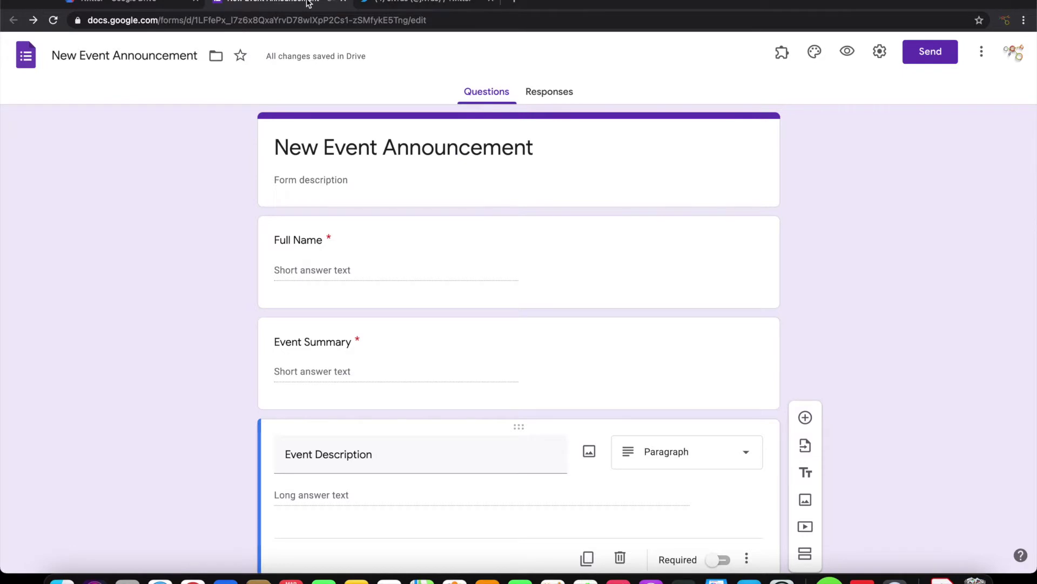
Launch Form Director setup and start a new service using the Twitter app.
{"action": "left_click", "coordinate": [782, 52]}
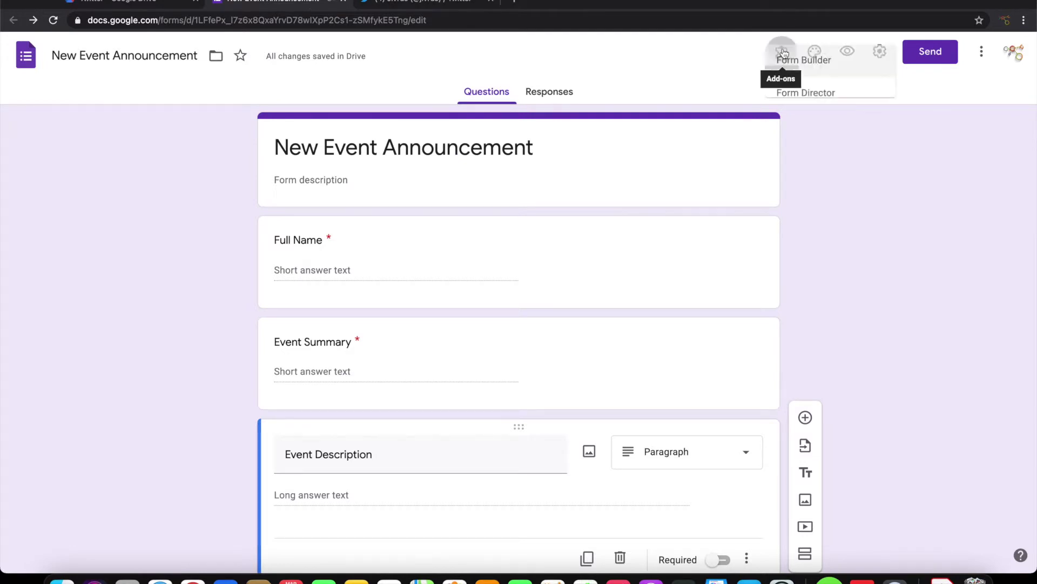
{"action": "left_click", "coordinate": [805, 123]}
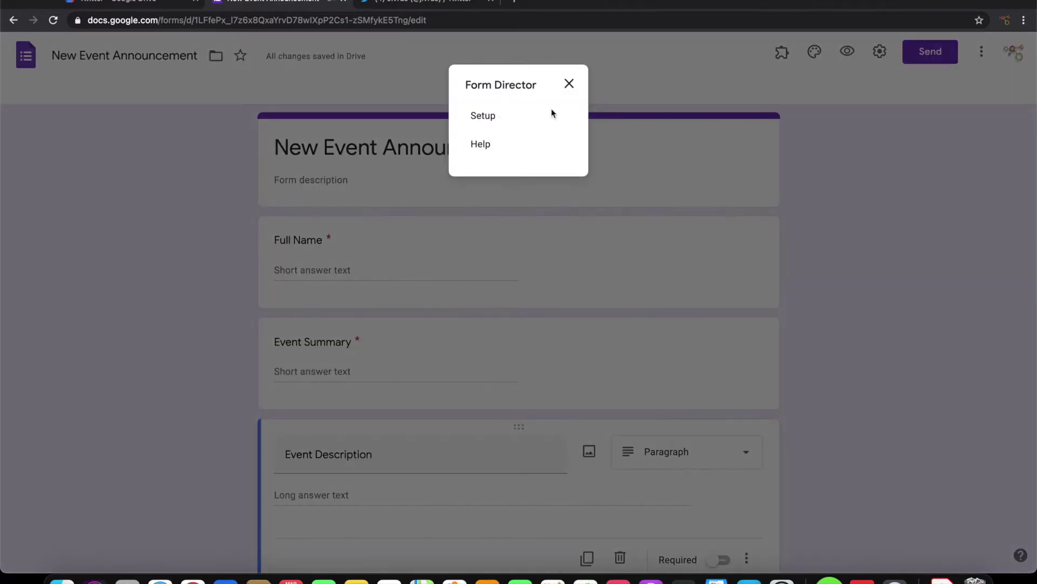
{"action": "left_click", "coordinate": [470, 114]}
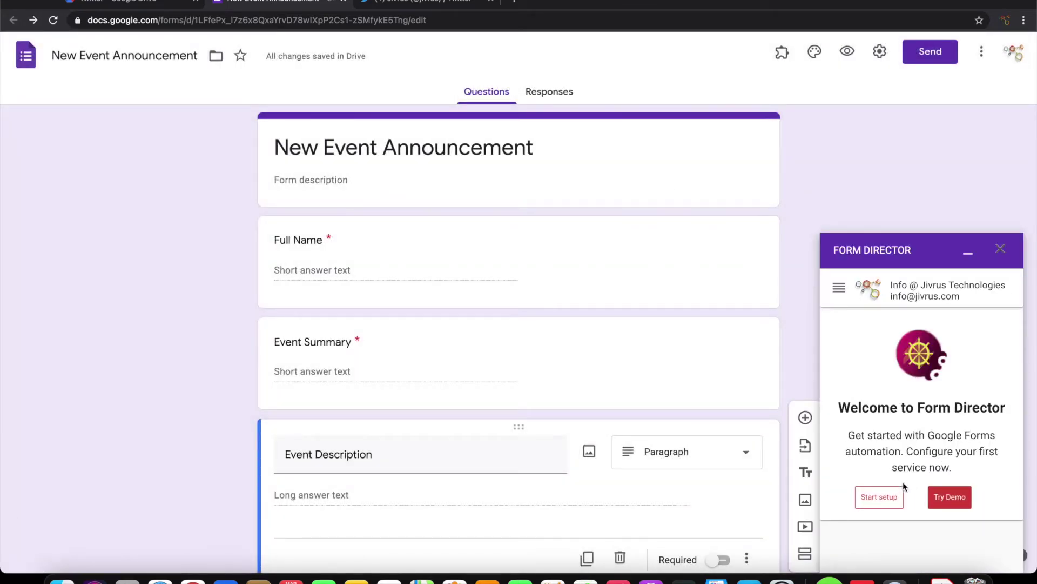
{"action": "left_click", "coordinate": [878, 499]}
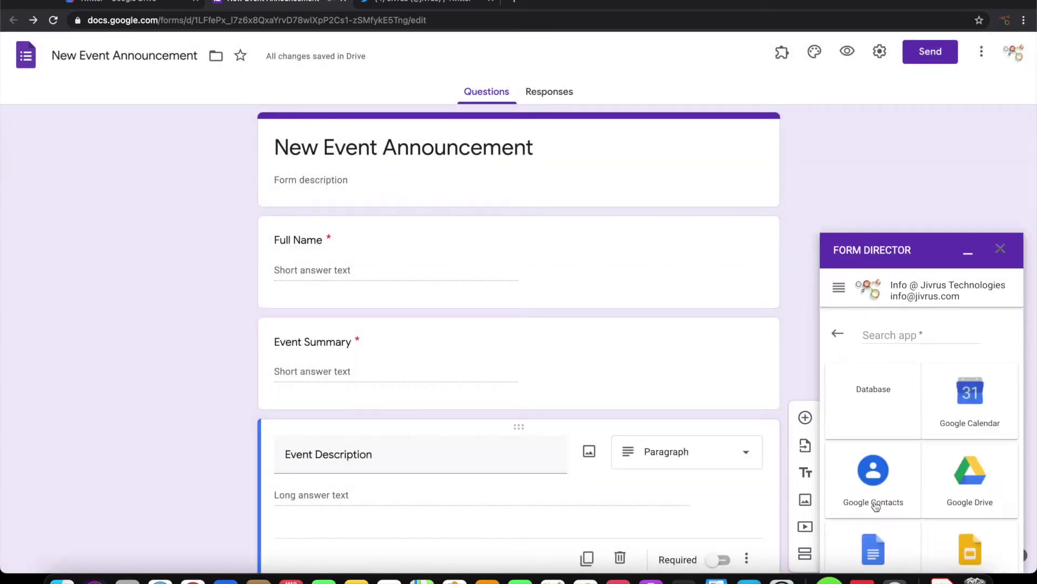
{"action": "left_click", "coordinate": [917, 333]}
{"action": "type", "text": "twi"}
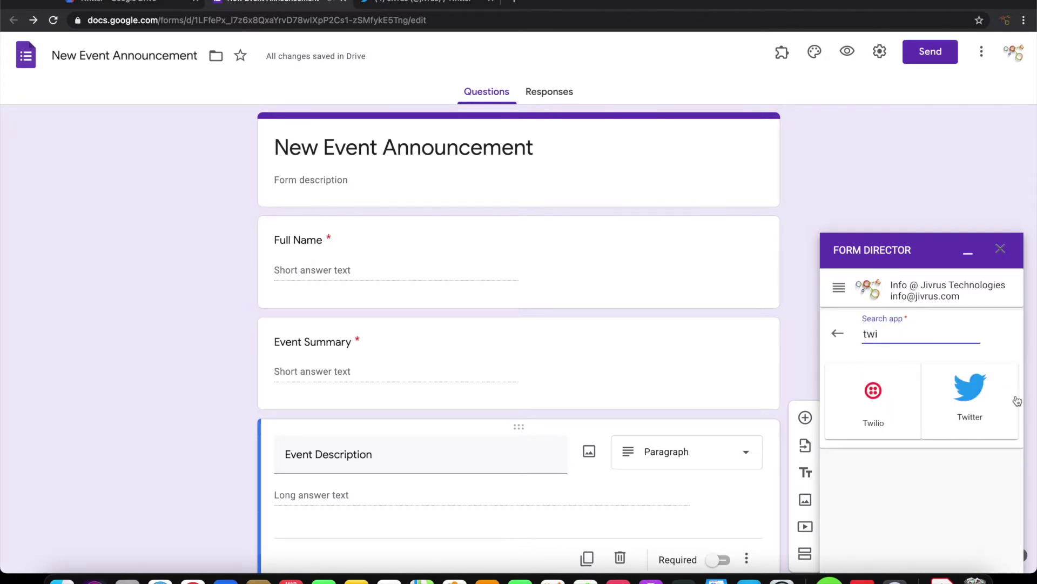
{"action": "left_click", "coordinate": [978, 397]}
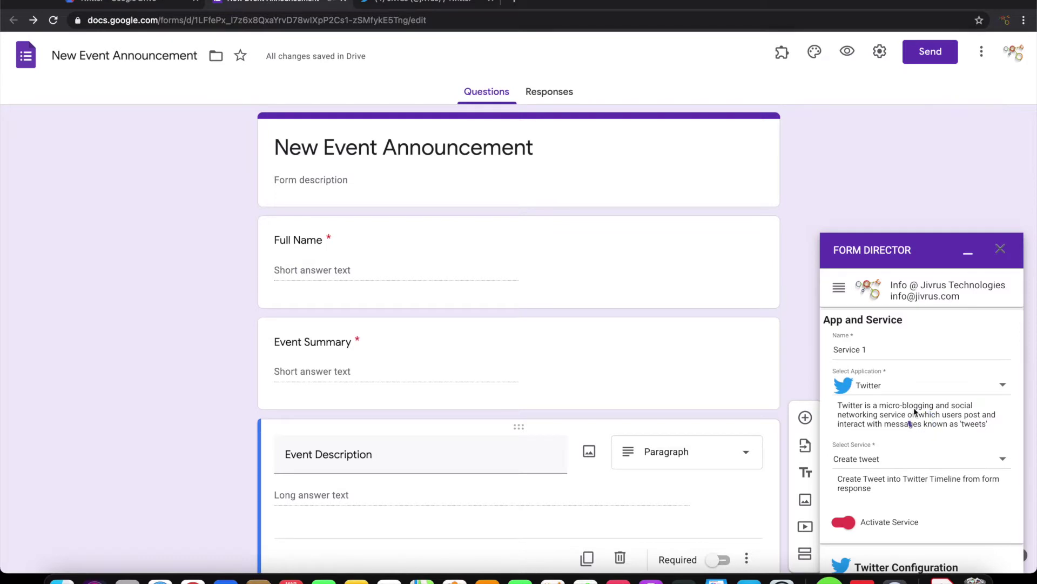
Rename the service to 'Post a tweet' and begin connecting the Twitter account.
{"action": "left_click_drag", "start_coordinate": [885, 352], "coordinate": [796, 351]}
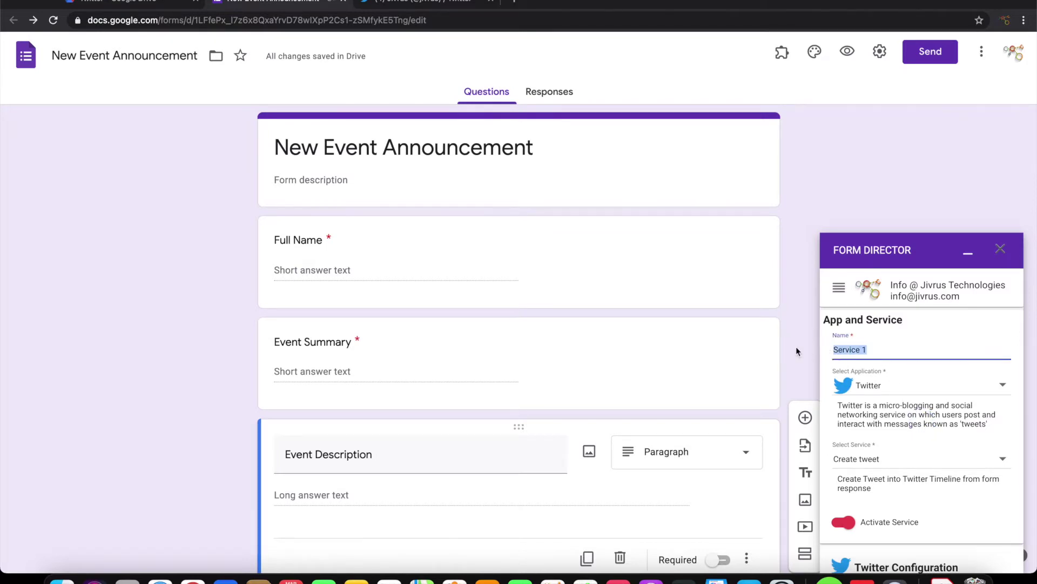
{"action": "type", "text": "Post a tweet"}
{"action": "scroll", "coordinate": [903, 358], "scroll_direction": "down", "scroll_amount": 1}
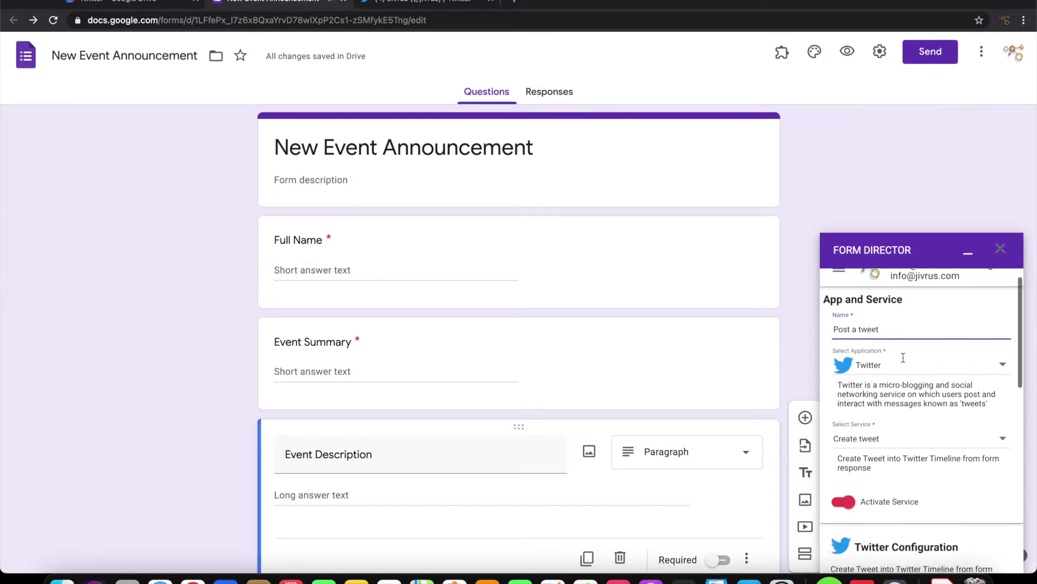
{"action": "scroll", "coordinate": [903, 357], "scroll_direction": "down", "scroll_amount": 5}
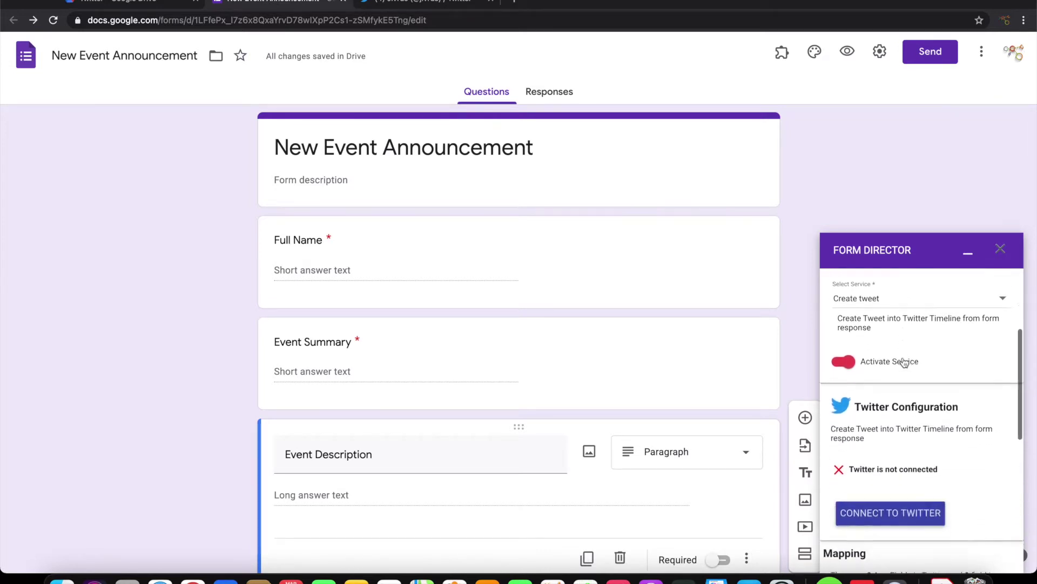
{"action": "scroll", "coordinate": [966, 384], "scroll_direction": "down", "scroll_amount": 2}
{"action": "scroll", "coordinate": [964, 383], "scroll_direction": "down", "scroll_amount": 2}
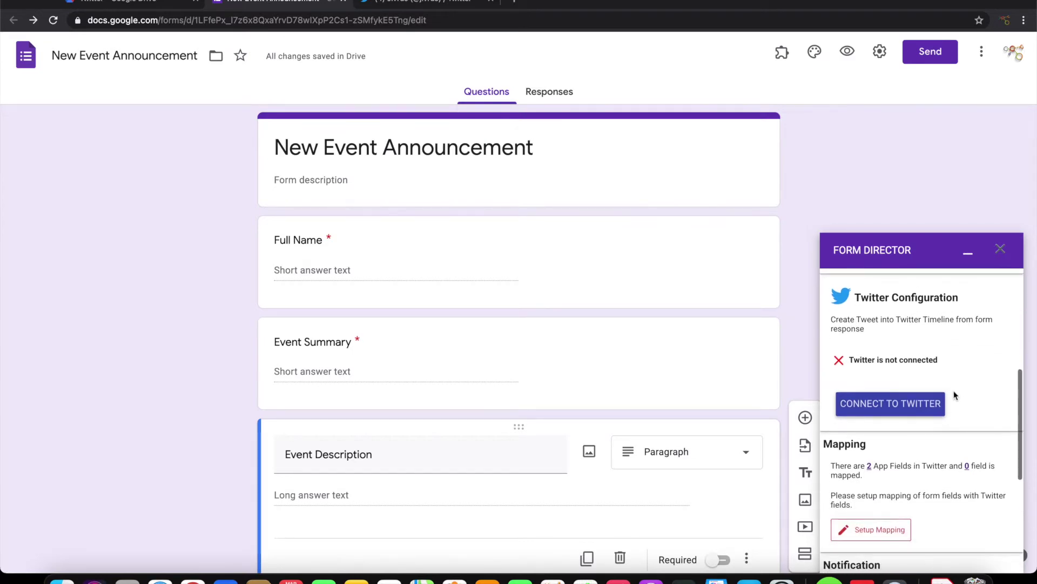
{"action": "left_click", "coordinate": [922, 404]}
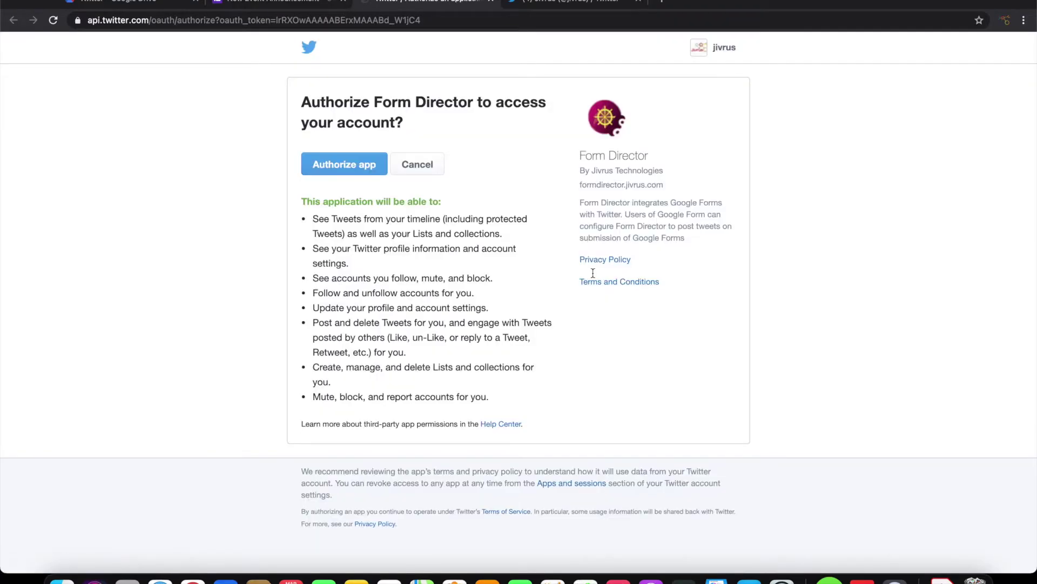
Authorize Form Director on Twitter and return to the form.
{"action": "left_click", "coordinate": [356, 165]}
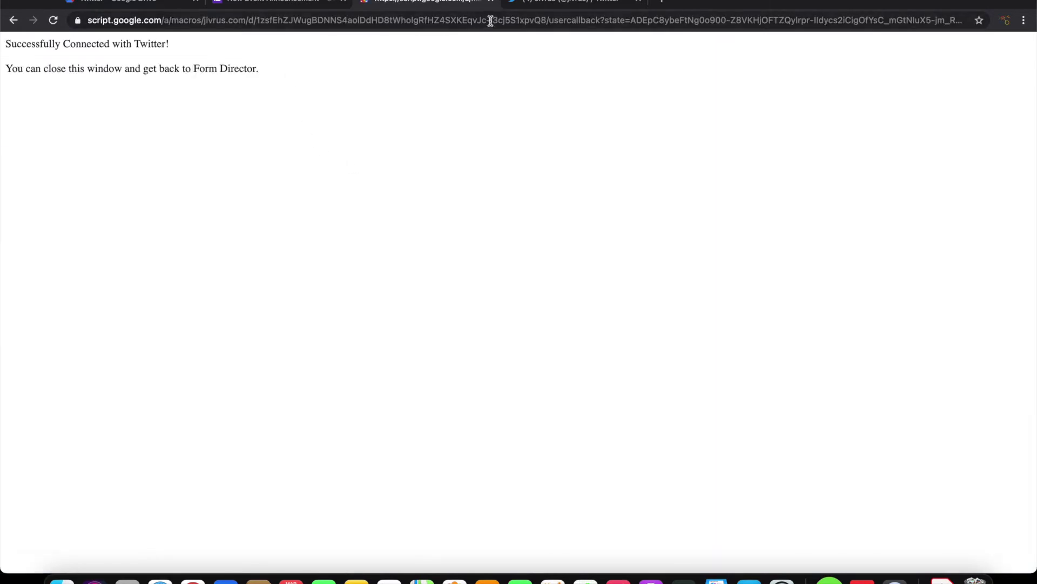
{"action": "left_click", "coordinate": [491, 2]}
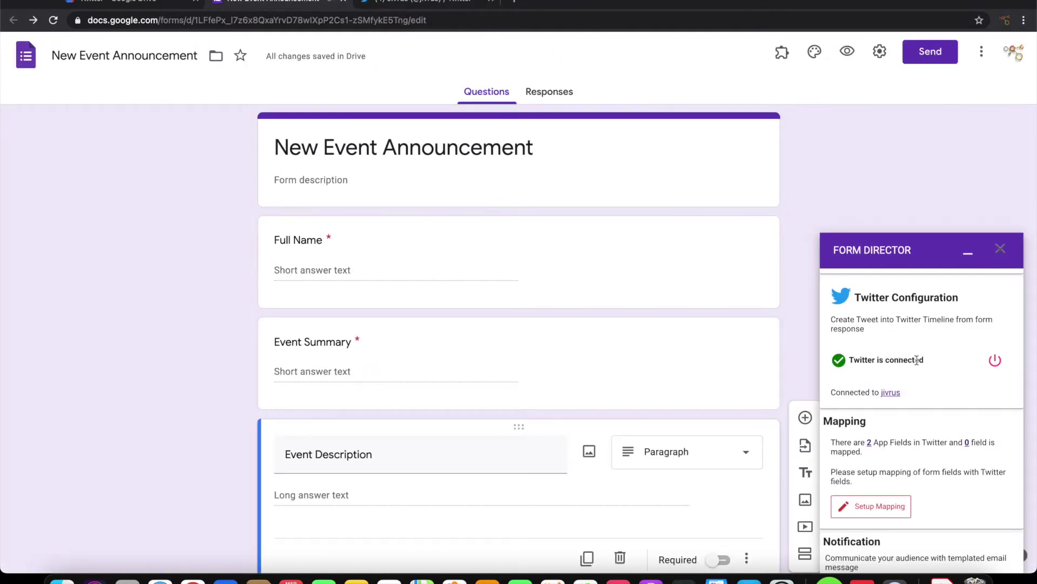
{"action": "left_click", "coordinate": [888, 396]}
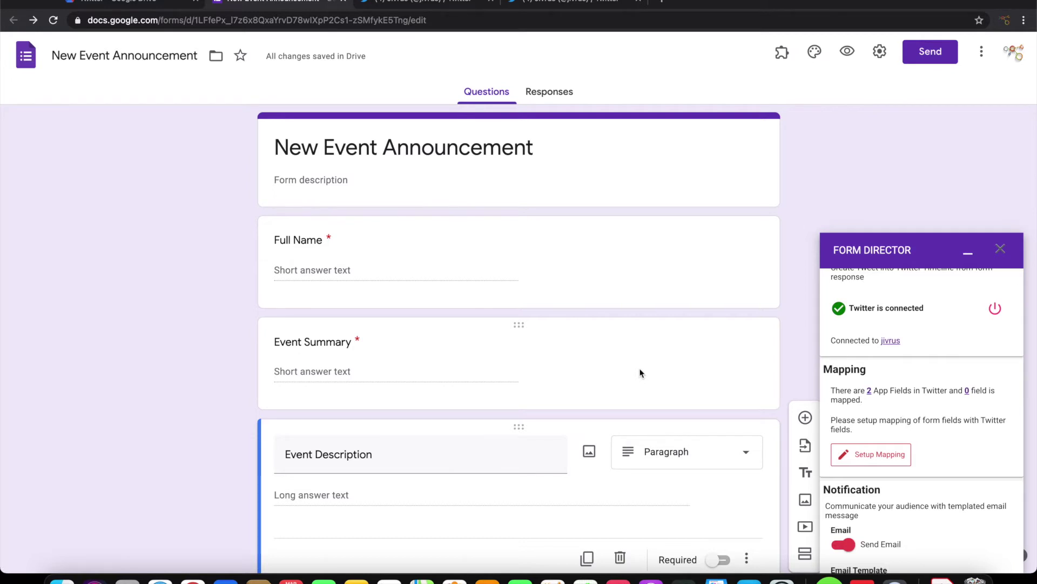
{"action": "left_click", "coordinate": [854, 454]}
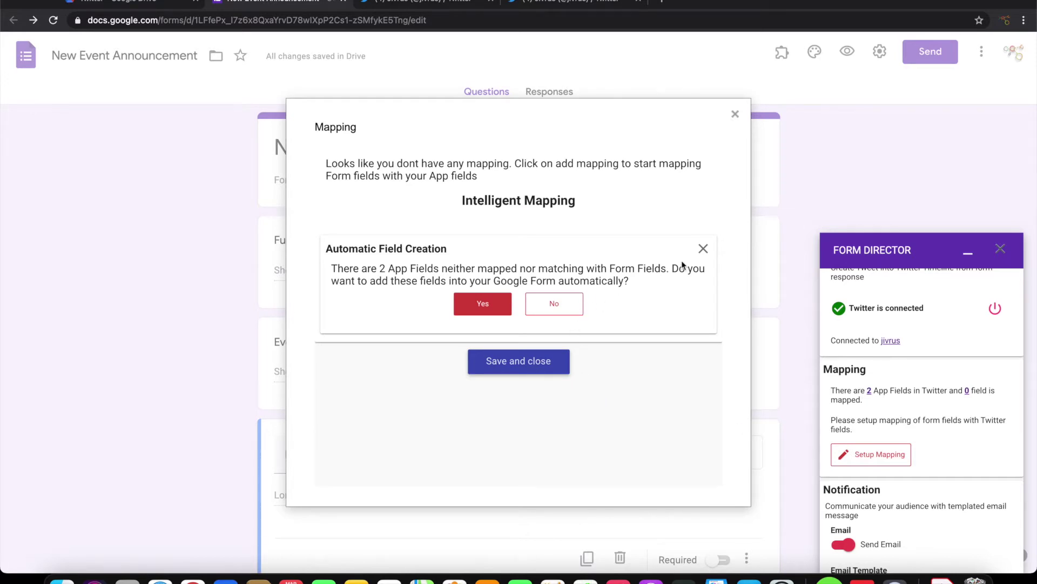
Add a mapping for the Twitter Status field using a Templated message.
{"action": "left_click", "coordinate": [703, 248]}
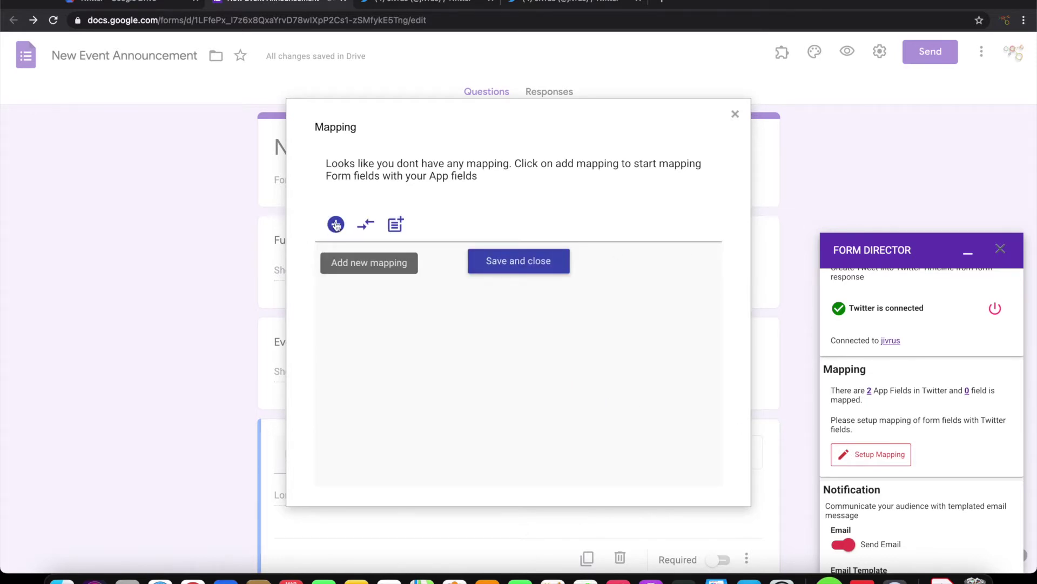
{"action": "left_click", "coordinate": [336, 224]}
{"action": "left_click", "coordinate": [356, 277]}
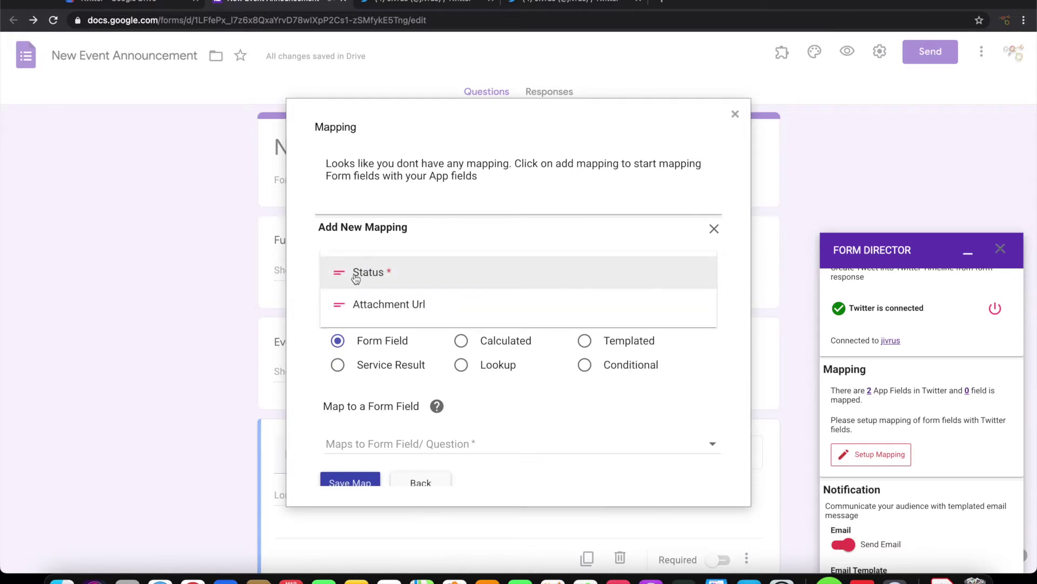
{"action": "left_click", "coordinate": [355, 276]}
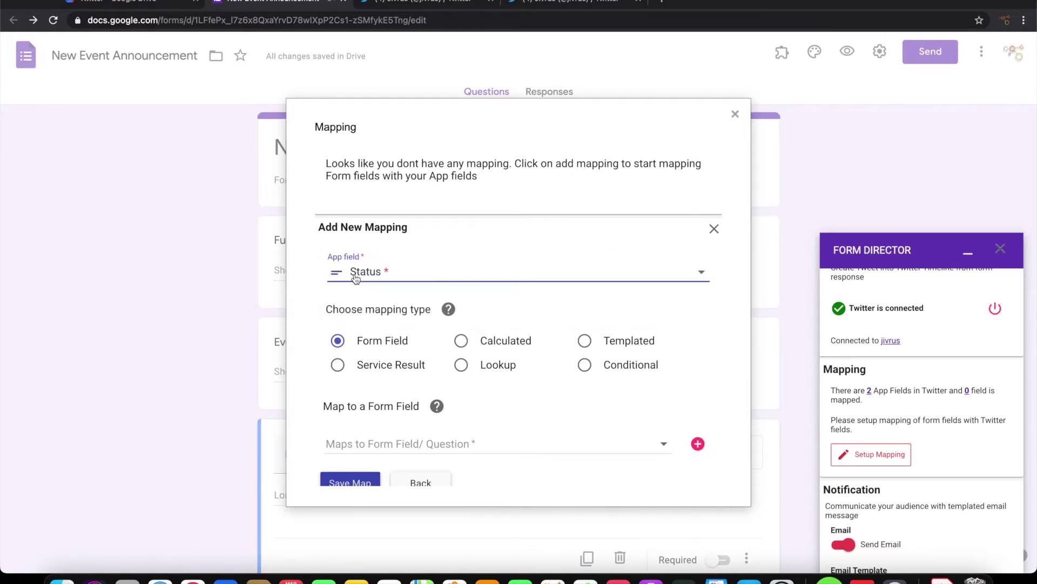
{"action": "left_click", "coordinate": [585, 340]}
{"action": "scroll", "coordinate": [589, 346], "scroll_direction": "down", "scroll_amount": 3}
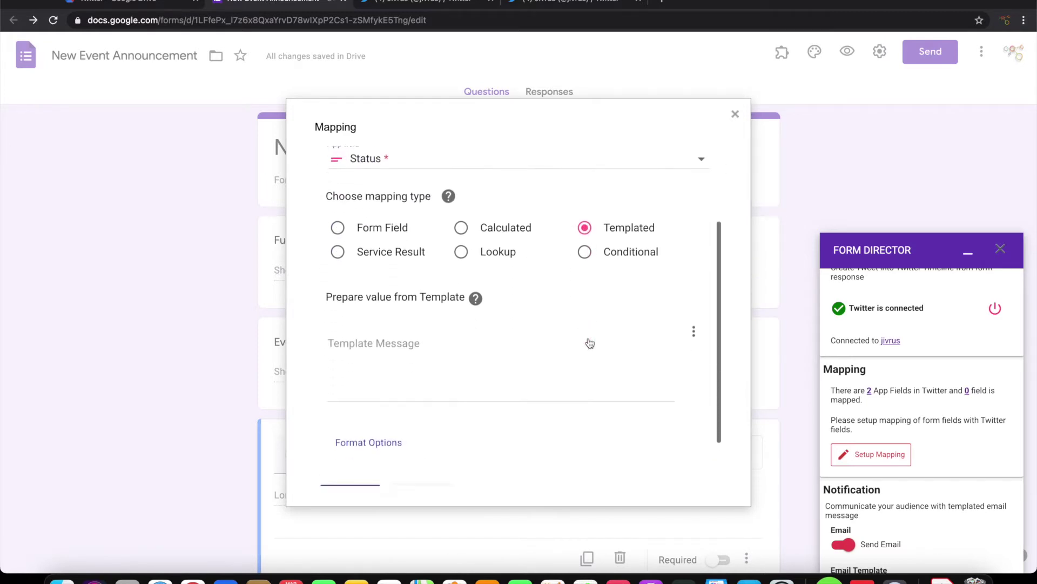
{"action": "left_click", "coordinate": [469, 331]}
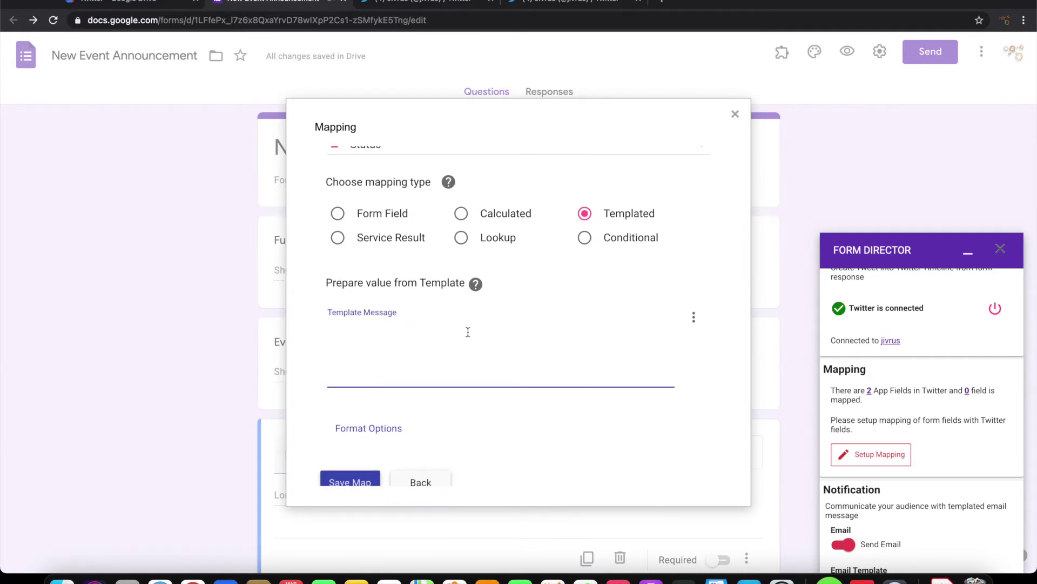
Insert Event Summary, Event Description, and '- Full Name' into the template.
{"action": "left_click", "coordinate": [694, 317]}
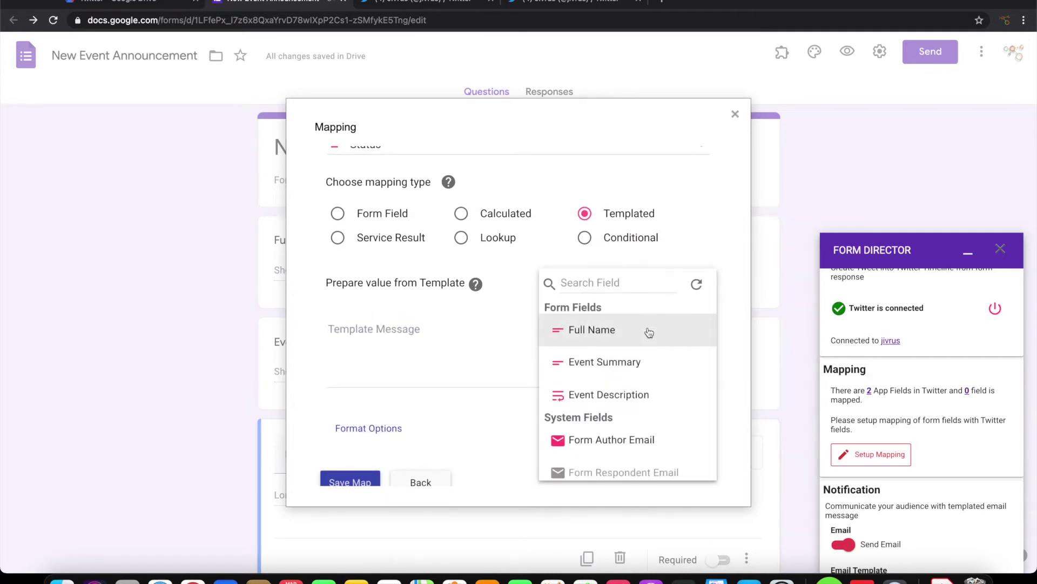
{"action": "left_click", "coordinate": [630, 363]}
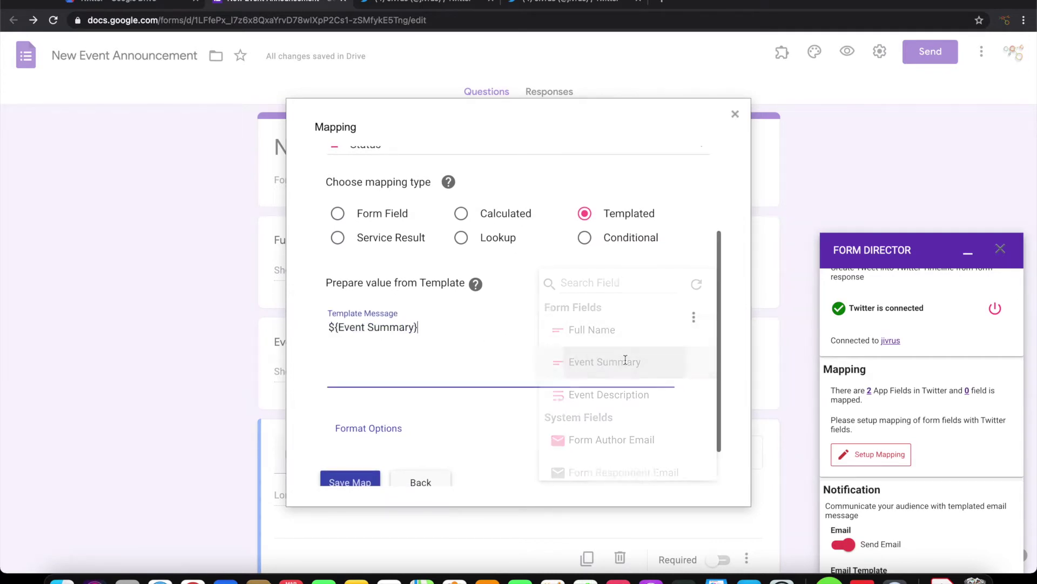
{"action": "left_click", "coordinate": [692, 317]}
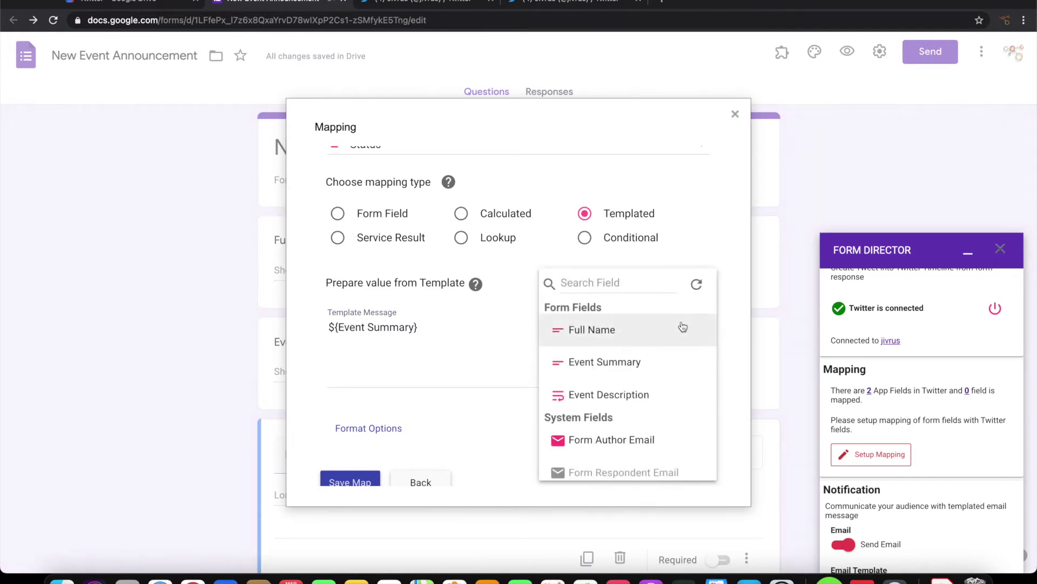
{"action": "left_click", "coordinate": [637, 393]}
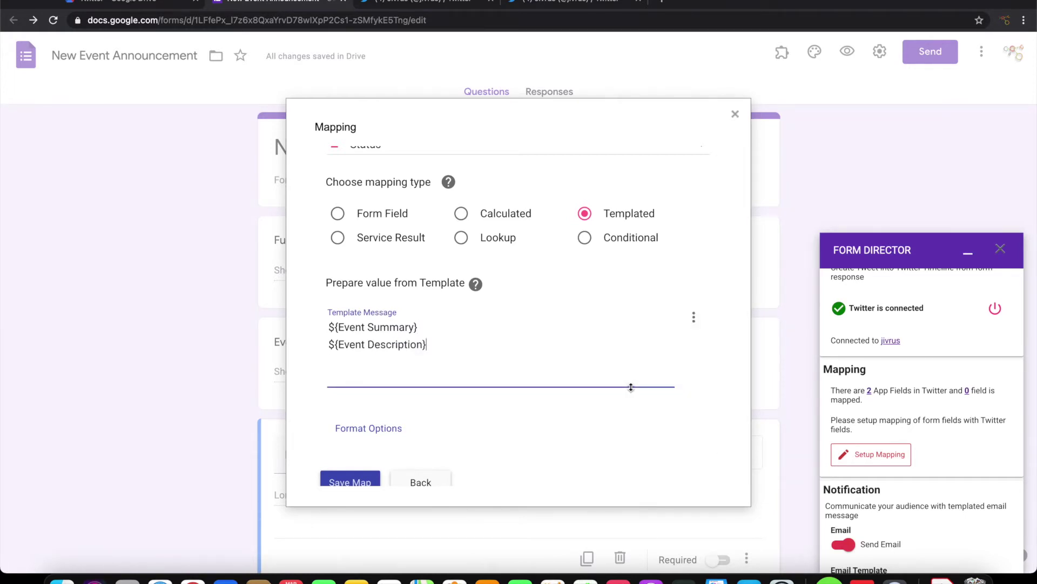
{"action": "key", "text": "Return"}
{"action": "type", "text": "-"}
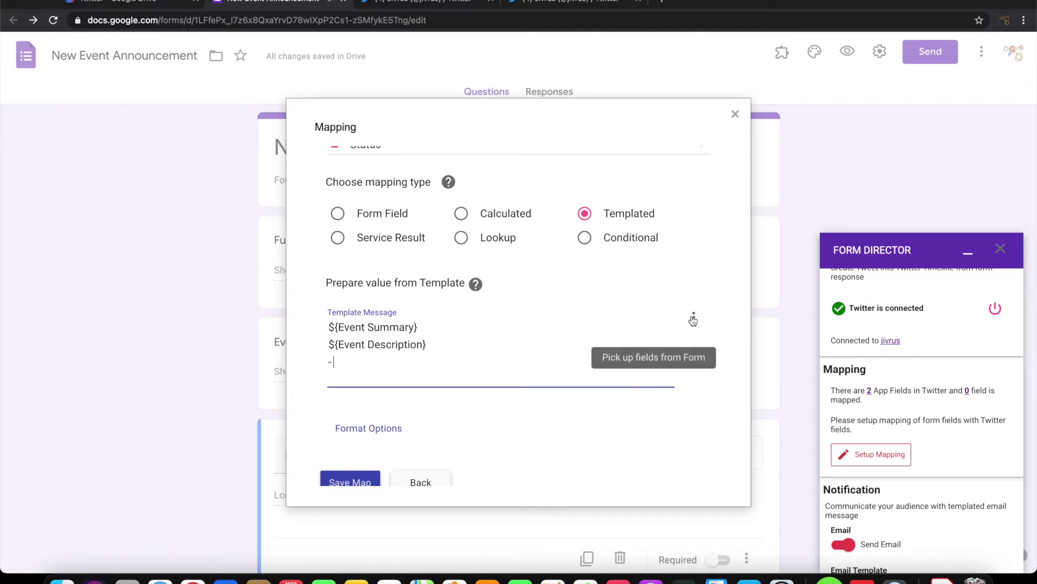
{"action": "left_click", "coordinate": [694, 318]}
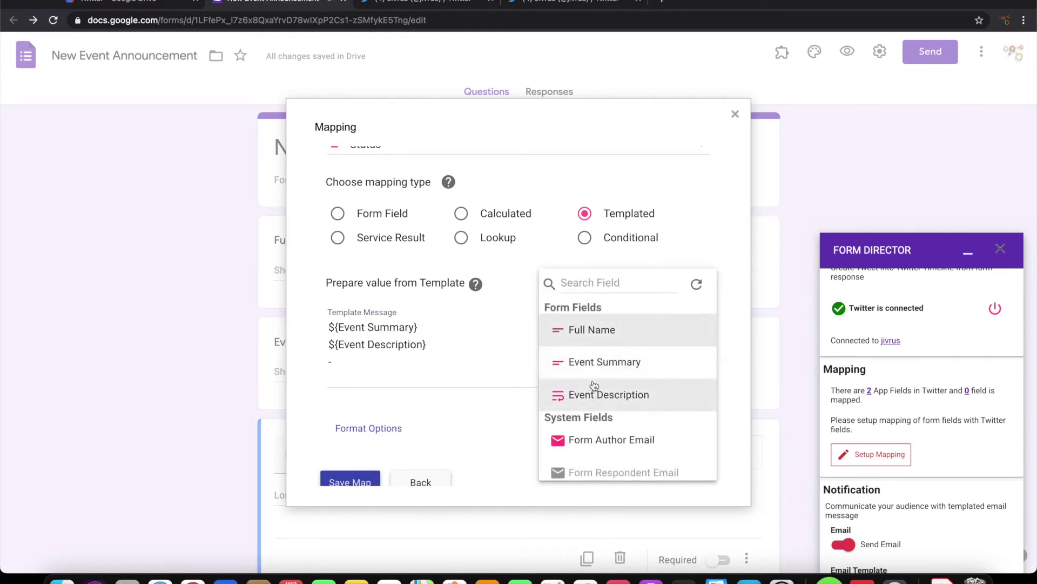
{"action": "left_click", "coordinate": [592, 330]}
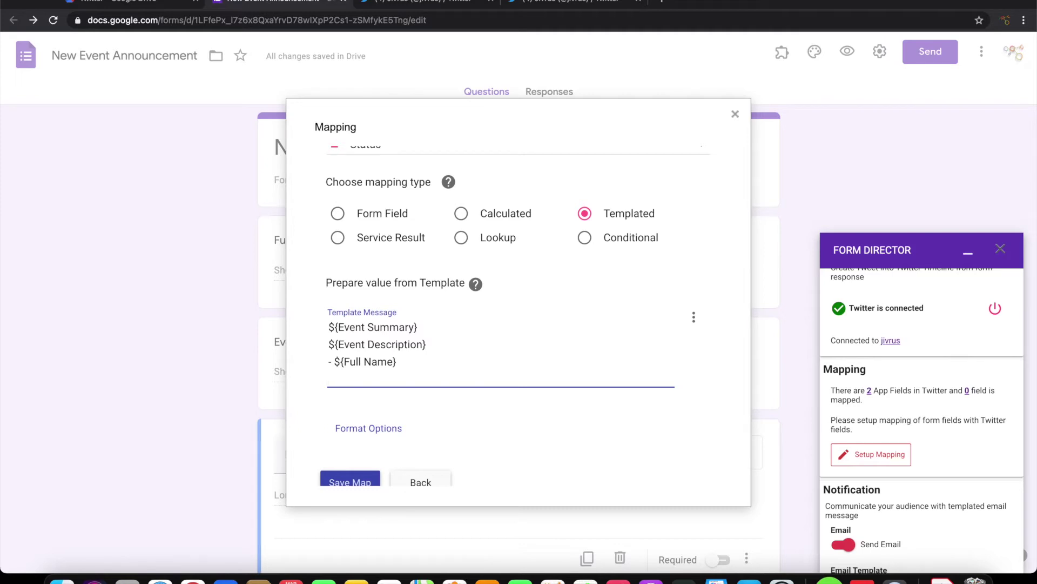
End the template with the note '(Submitted through Form Director)'.
{"action": "type", "text": "(This is submitted from Google Form using Form Director)"}
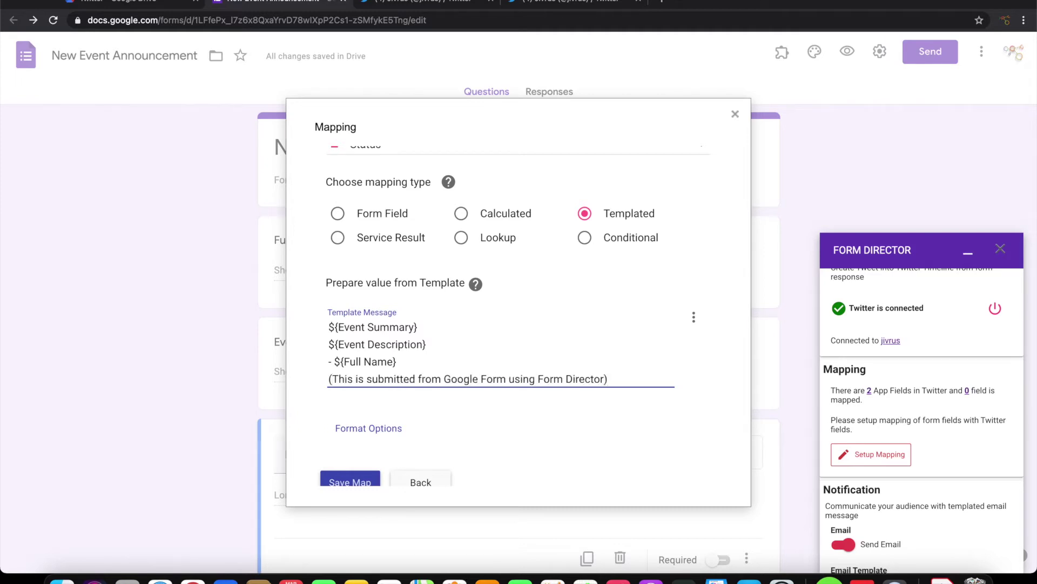
{"action": "key", "text": "BackSpace"}
{"action": "type", "text": "Submitted using"}
{"action": "key", "text": "BackSpace"}
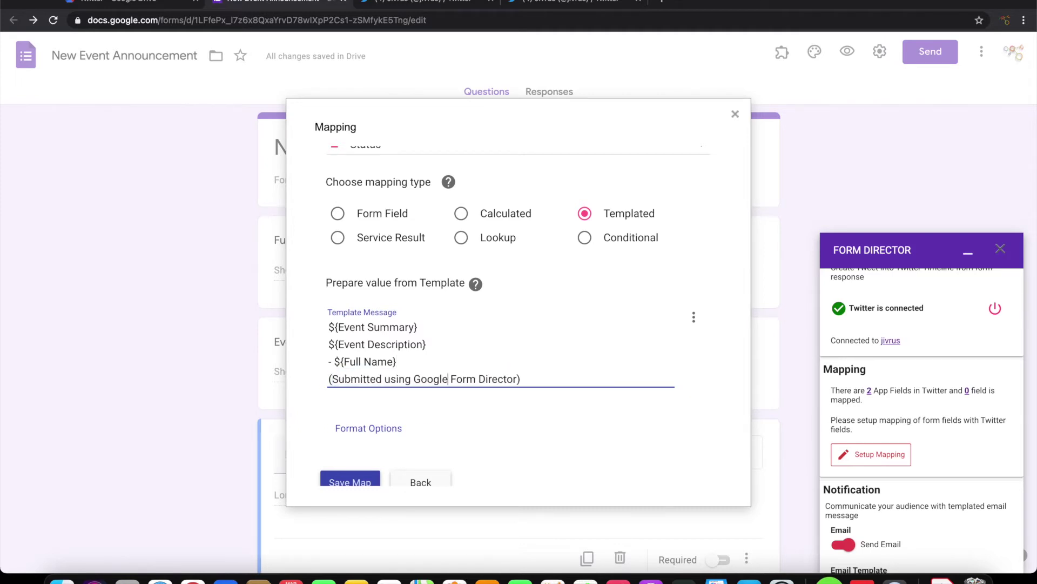
{"action": "type", "text": "through"}
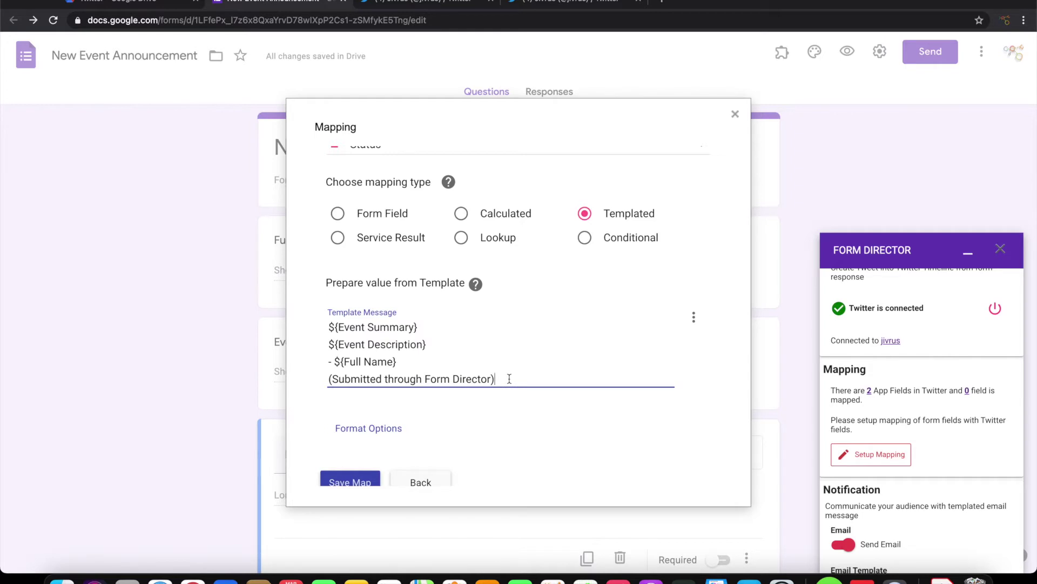
{"action": "scroll", "coordinate": [509, 378], "scroll_direction": "down", "scroll_amount": 2}
Save the Status mapping, switch off Send Email, and save the Post a tweet service.
{"action": "left_click", "coordinate": [356, 430]}
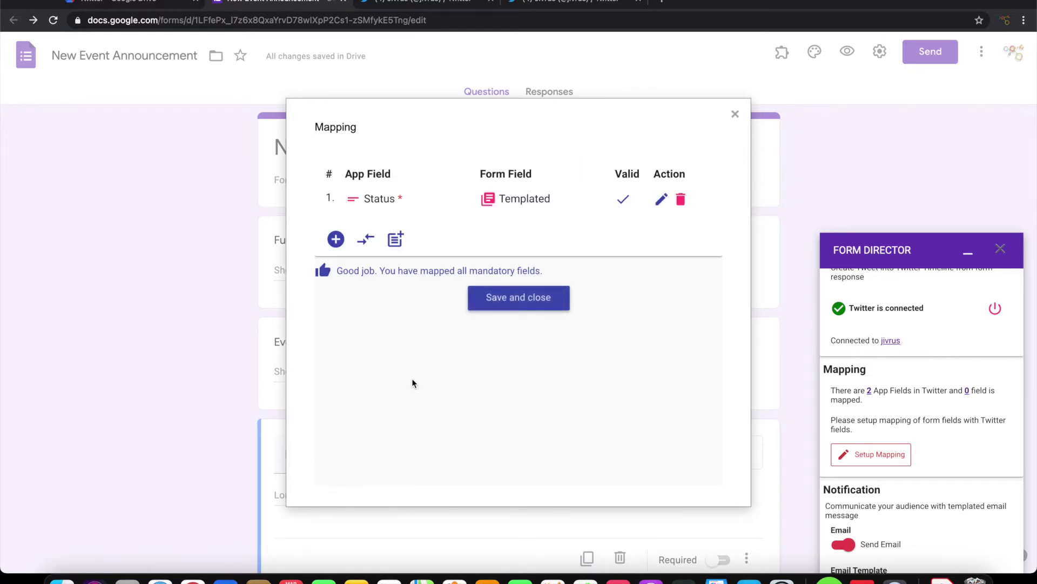
{"action": "left_click", "coordinate": [513, 304]}
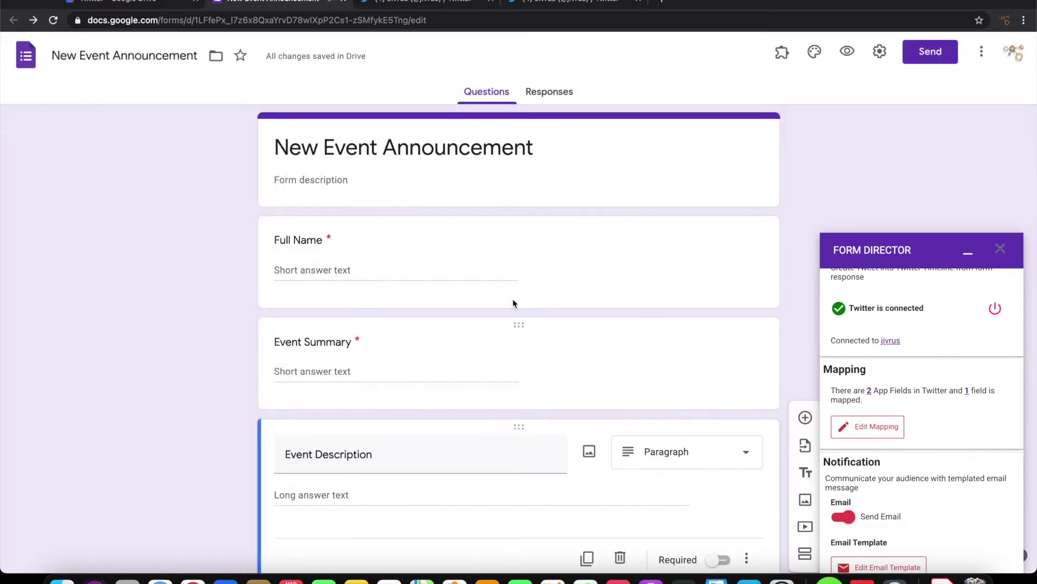
{"action": "scroll", "coordinate": [940, 428], "scroll_direction": "down", "scroll_amount": 5}
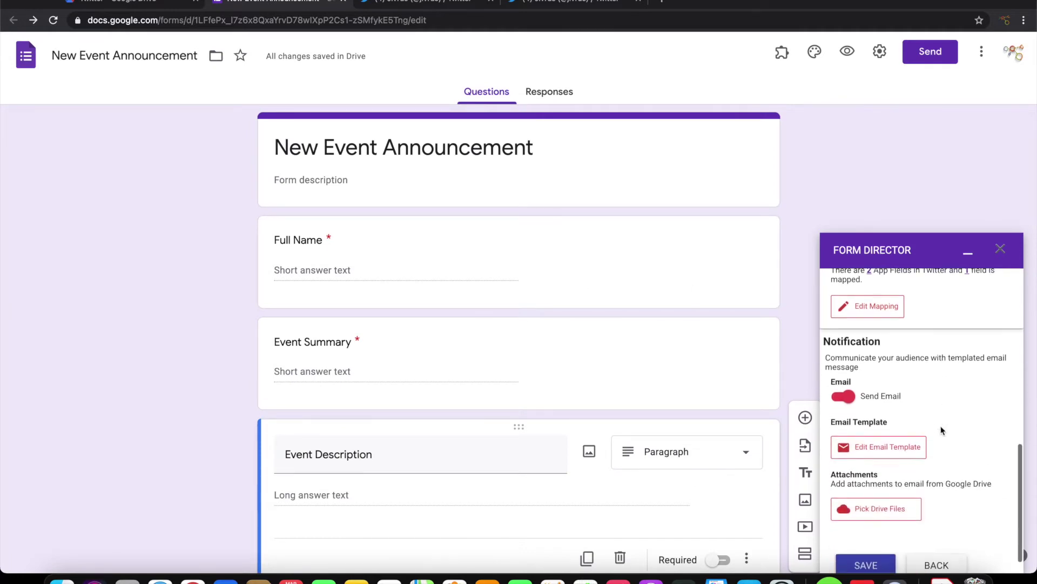
{"action": "left_click", "coordinate": [845, 395]}
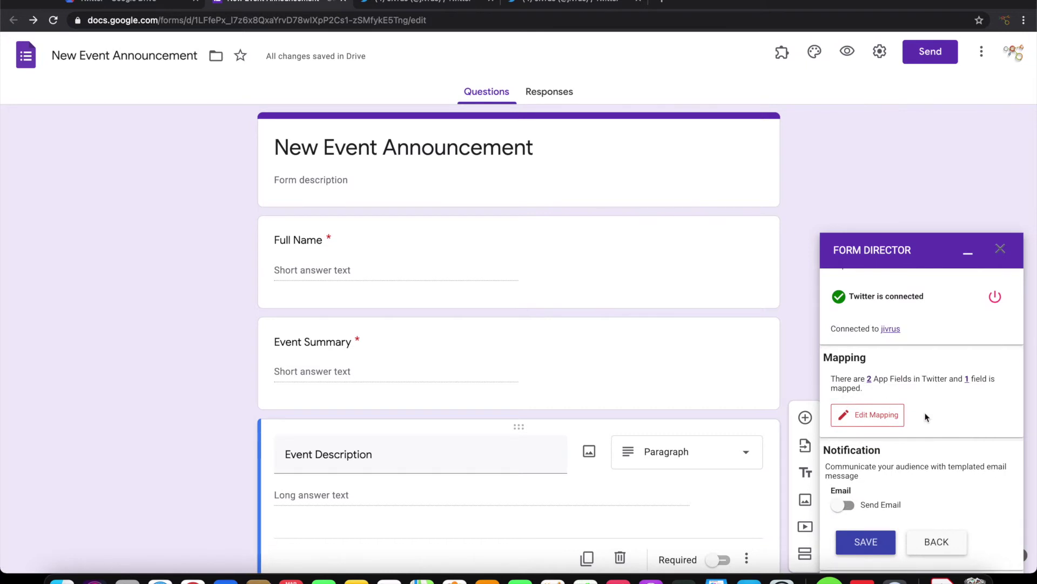
{"action": "left_click", "coordinate": [868, 545]}
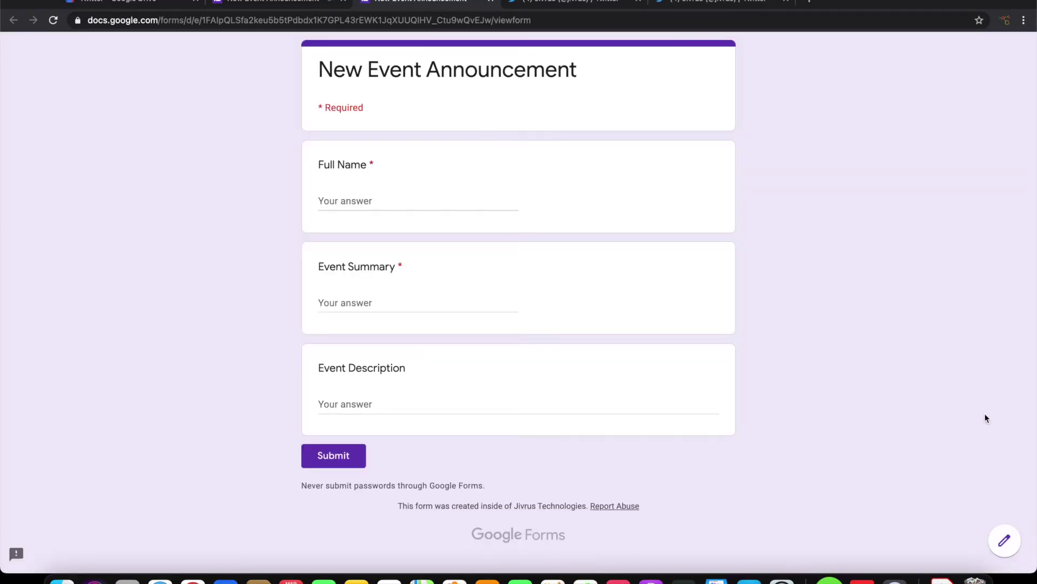
Open the Form Presenter+Timer Marketplace page, copy its URL, and return to the form.
{"action": "left_click", "coordinate": [866, 6]}
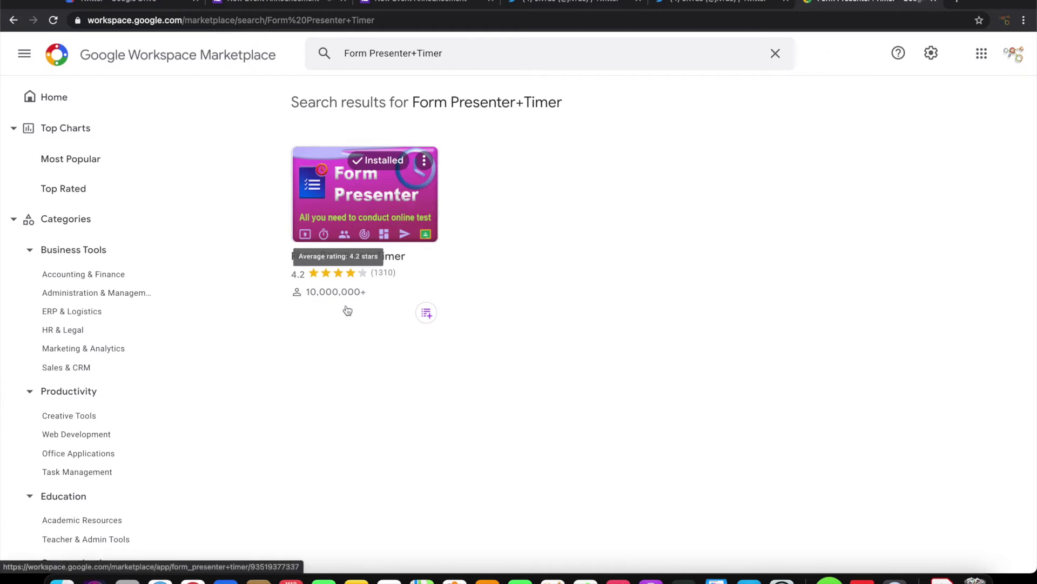
{"action": "left_click", "coordinate": [380, 187]}
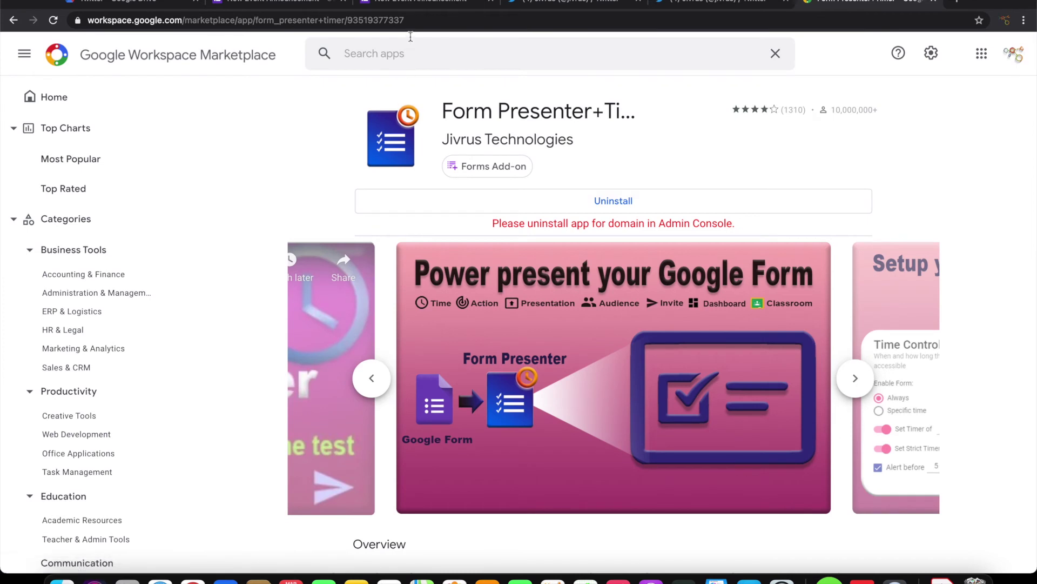
{"action": "left_click", "coordinate": [416, 21]}
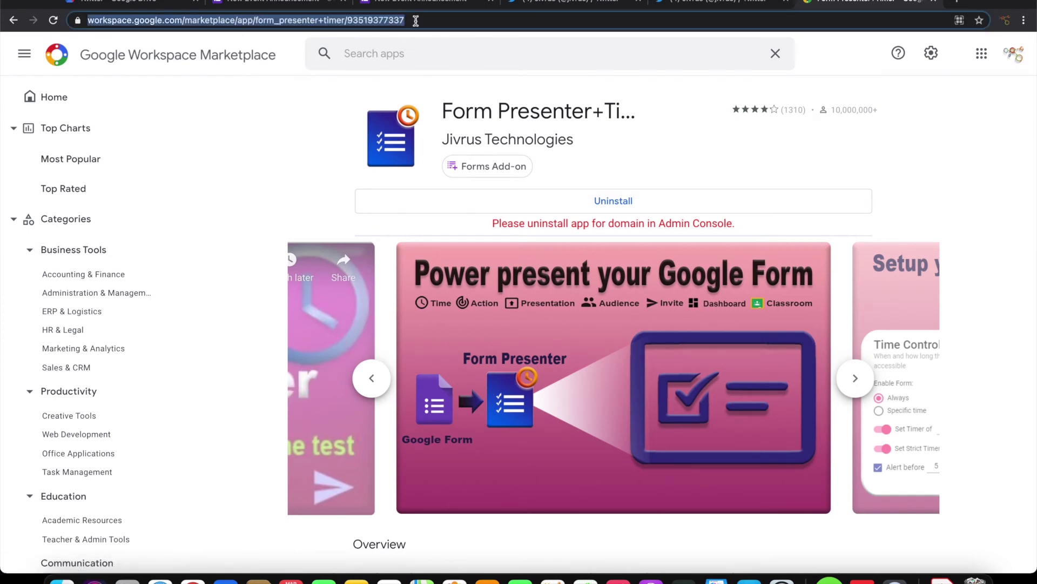
{"action": "left_click", "coordinate": [382, 1]}
Enter a full name, summary 'Form Presenter crossed 10M users', and a description with the pasted Marketplace link.
{"action": "left_click", "coordinate": [369, 197]}
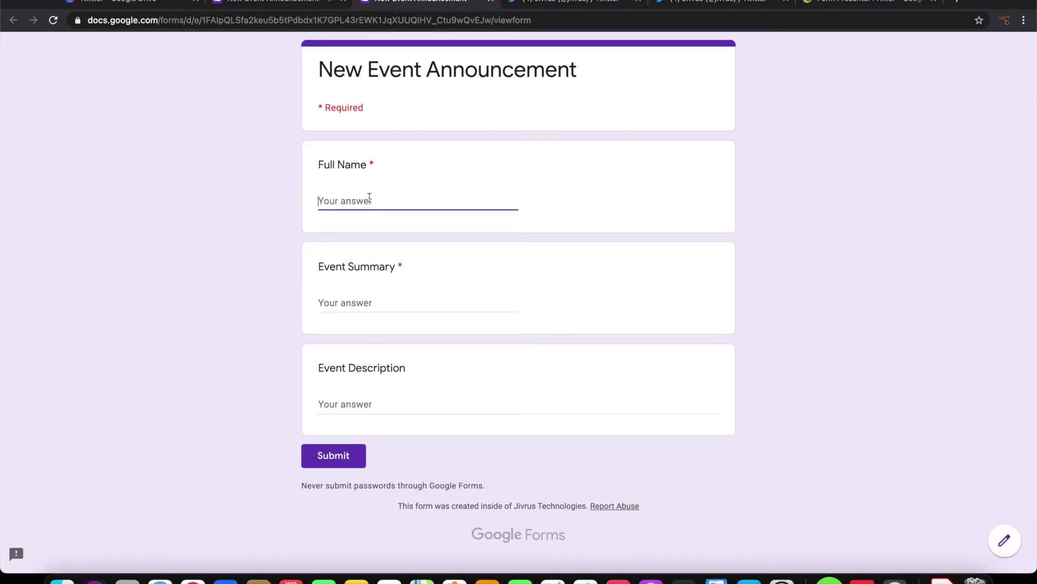
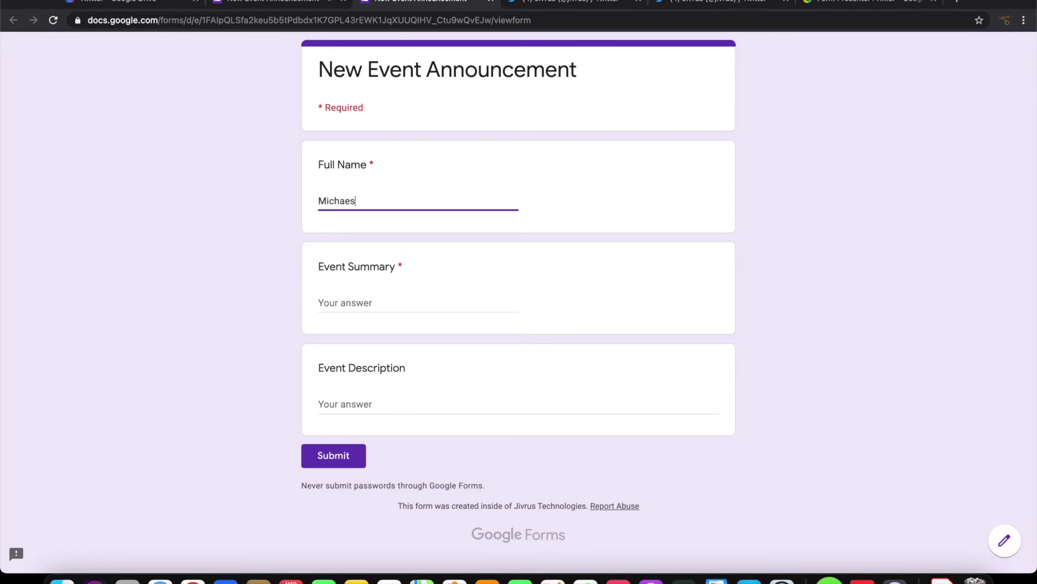
{"action": "left_click", "coordinate": [357, 302]}
{"action": "type", "text": "Form Presenter crossed 10M users"}
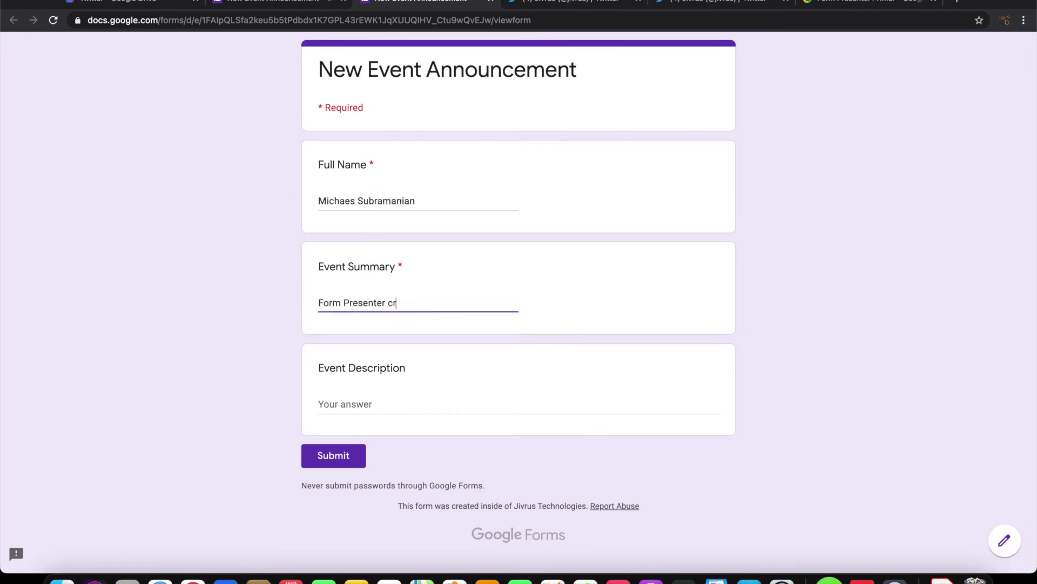
{"action": "left_click", "coordinate": [348, 401]}
{"action": "type", "text": "Form Presenter has gained m"}
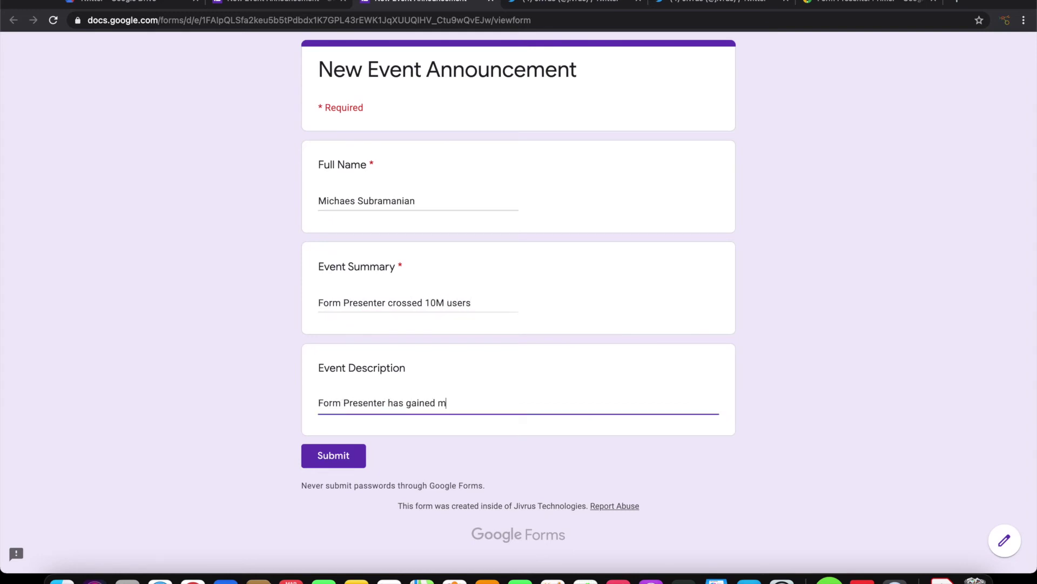
{"action": "type", "text": "ore than 10 million users in Google workspace marketplace."}
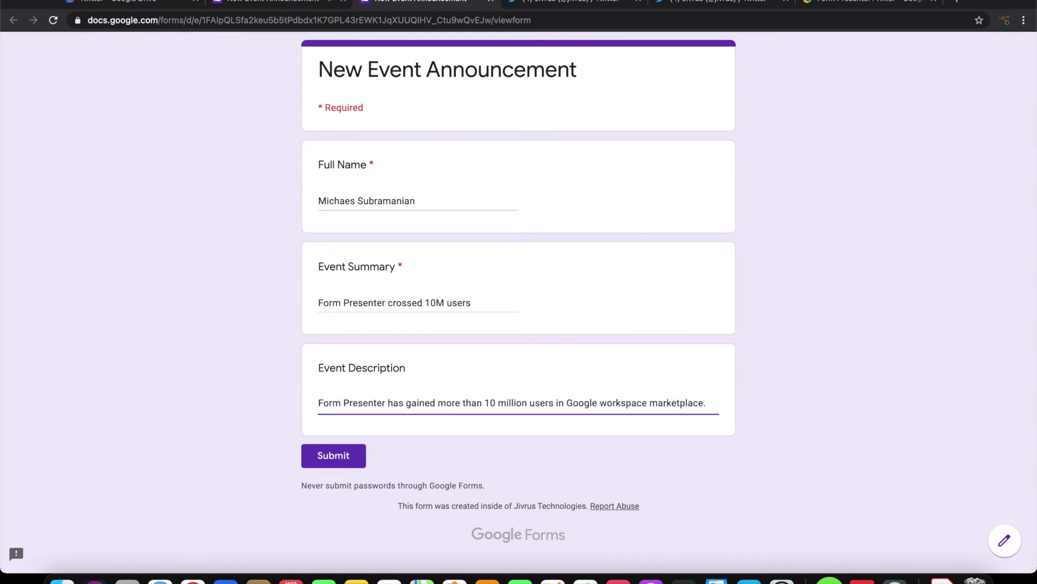
{"action": "key", "text": "super+v"}
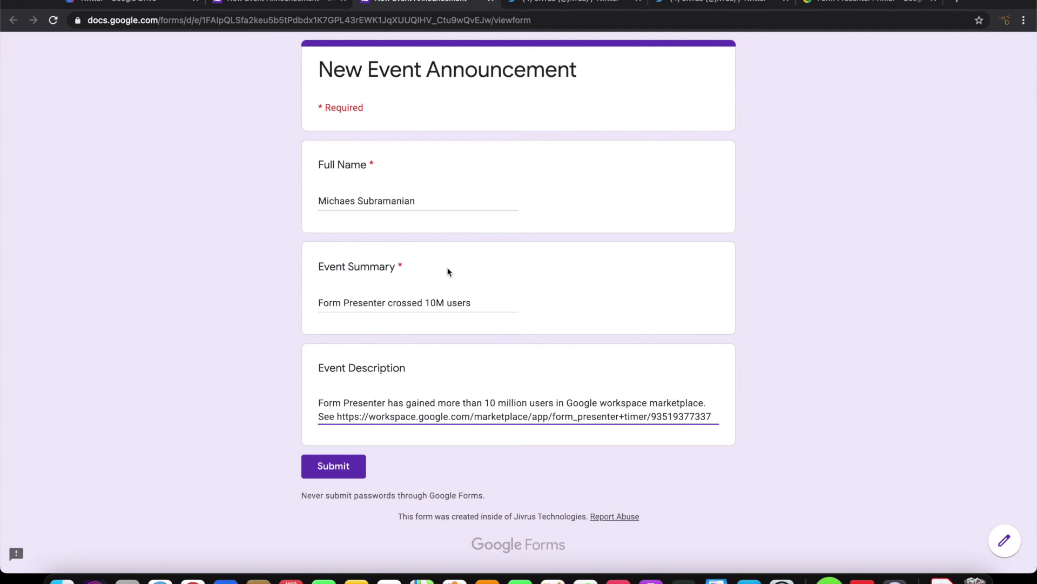
Check the Twitter profile, then submit the form response.
{"action": "left_click", "coordinate": [547, 6]}
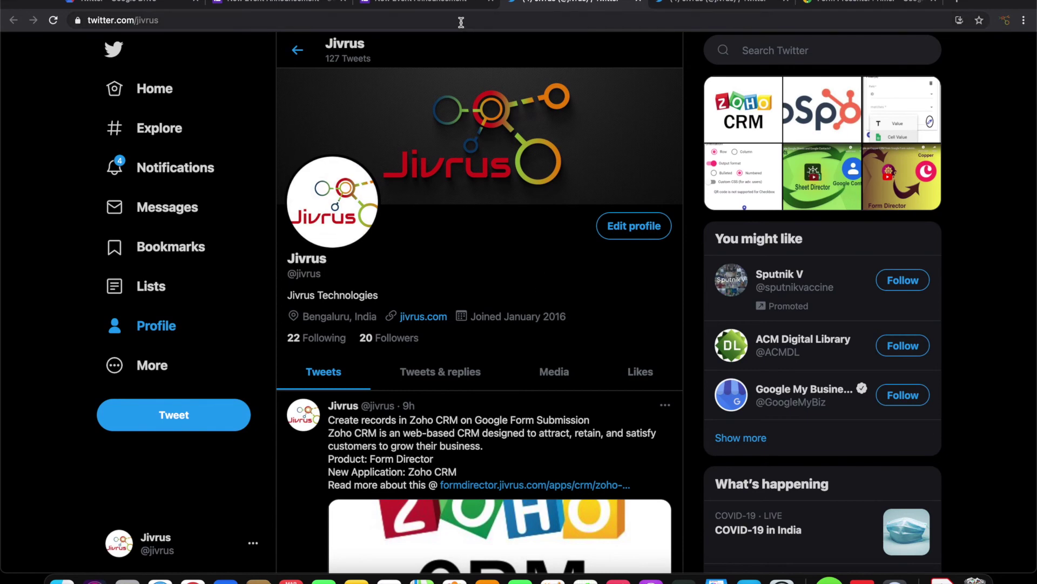
{"action": "left_click", "coordinate": [435, 4]}
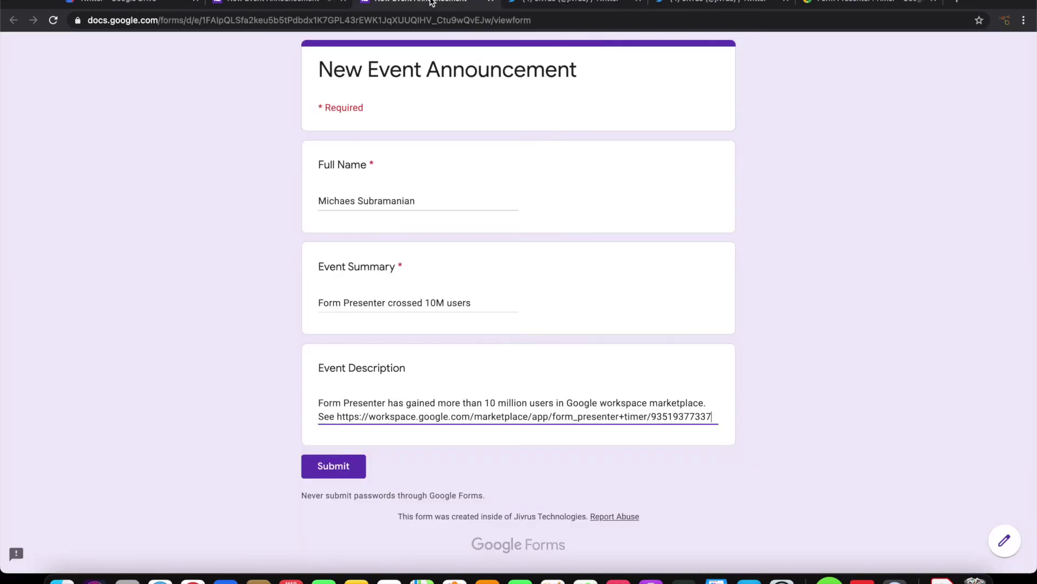
{"action": "left_click", "coordinate": [327, 467]}
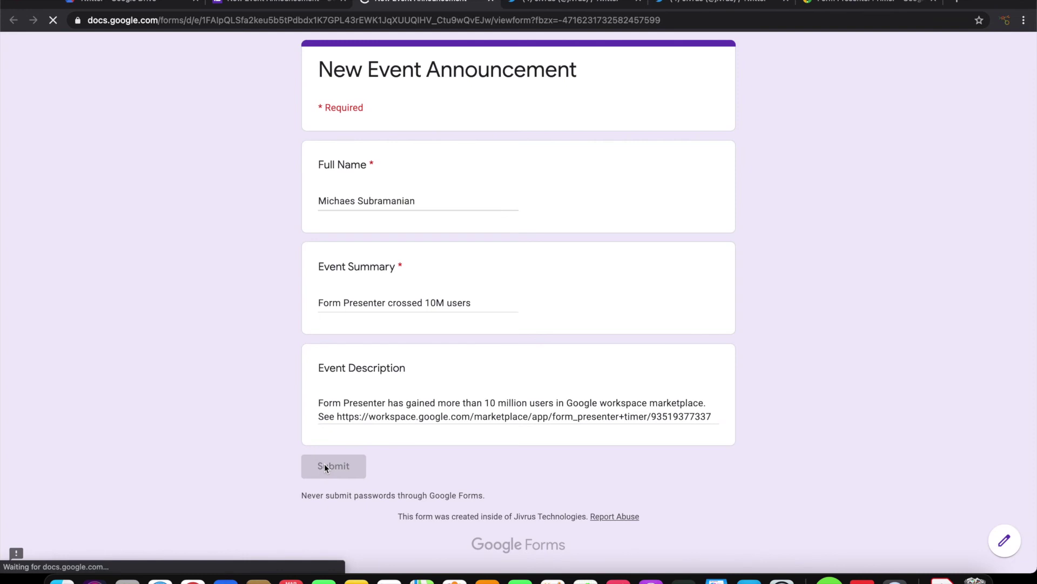
Reload the Twitter profile to view the new tweet, then return to the form editor.
{"action": "left_click", "coordinate": [551, 6]}
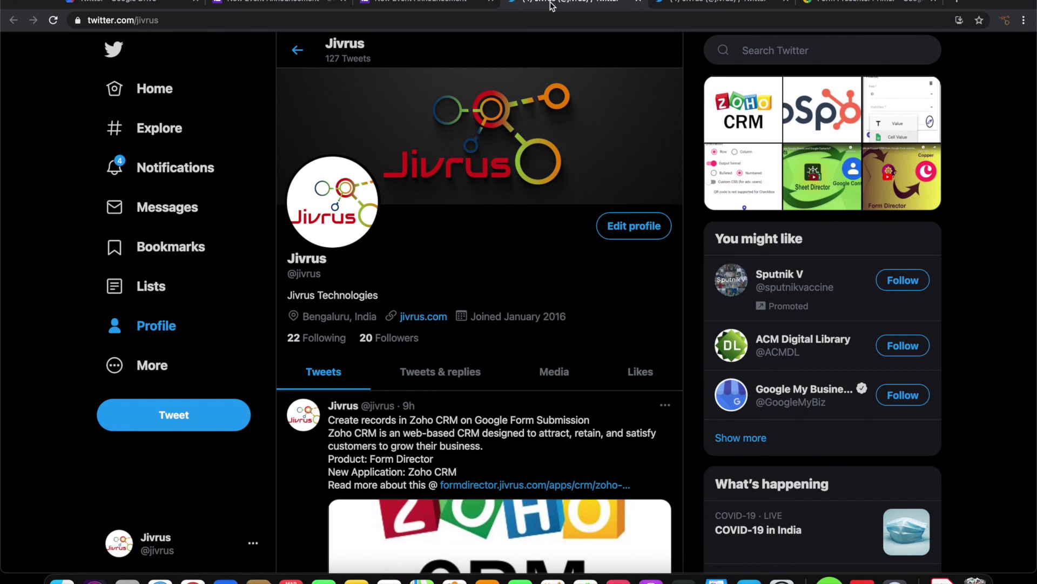
{"action": "key", "text": "super+r"}
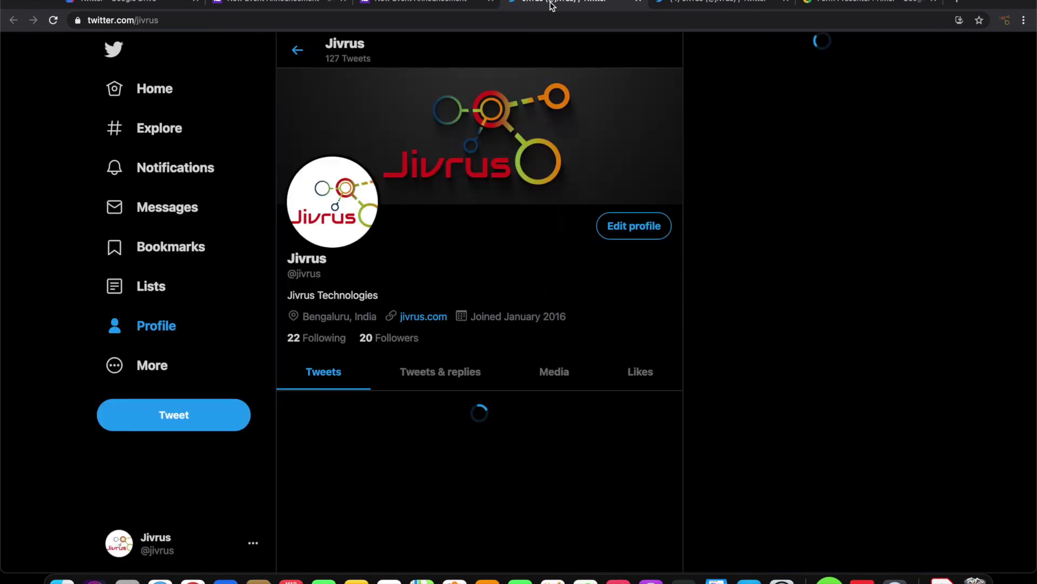
{"action": "scroll", "coordinate": [449, 330], "scroll_direction": "down", "scroll_amount": 2}
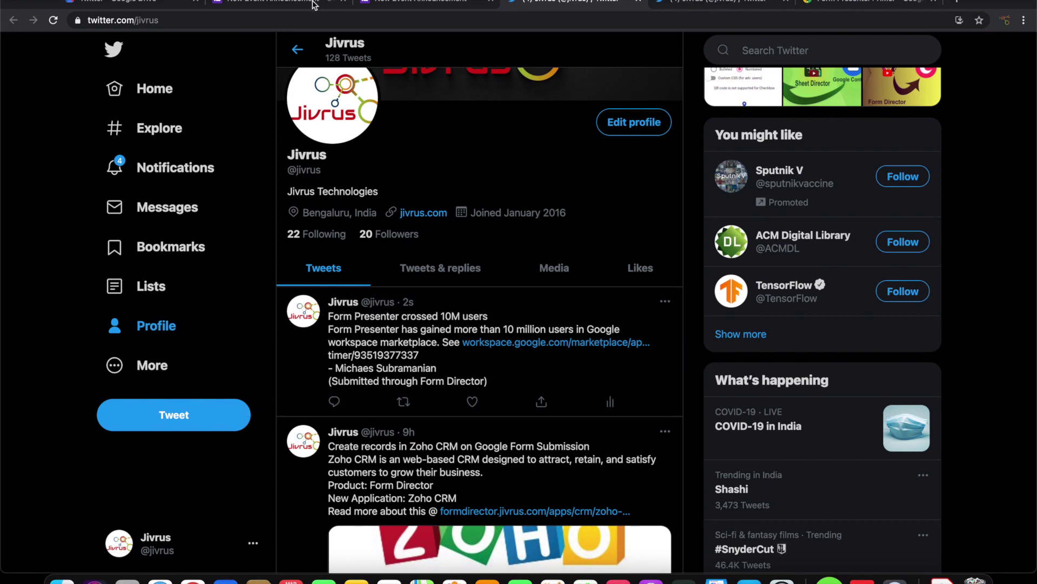
{"action": "left_click", "coordinate": [295, 1]}
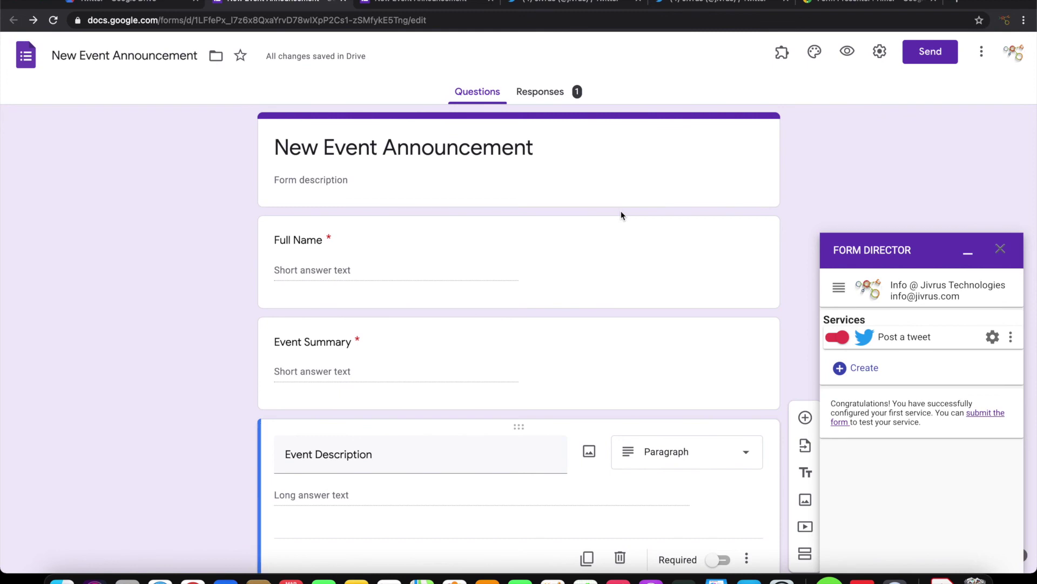